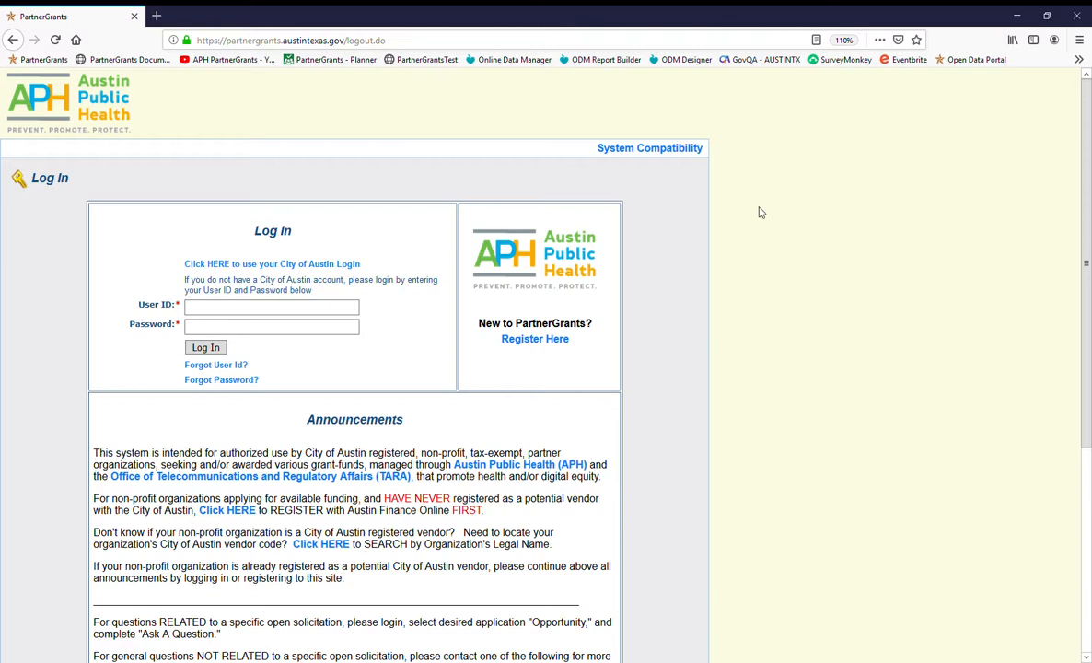
- Log in to the PartnerGrants site with the tester account's user ID and password
click(337, 41)
drag(341, 41, 226, 42)
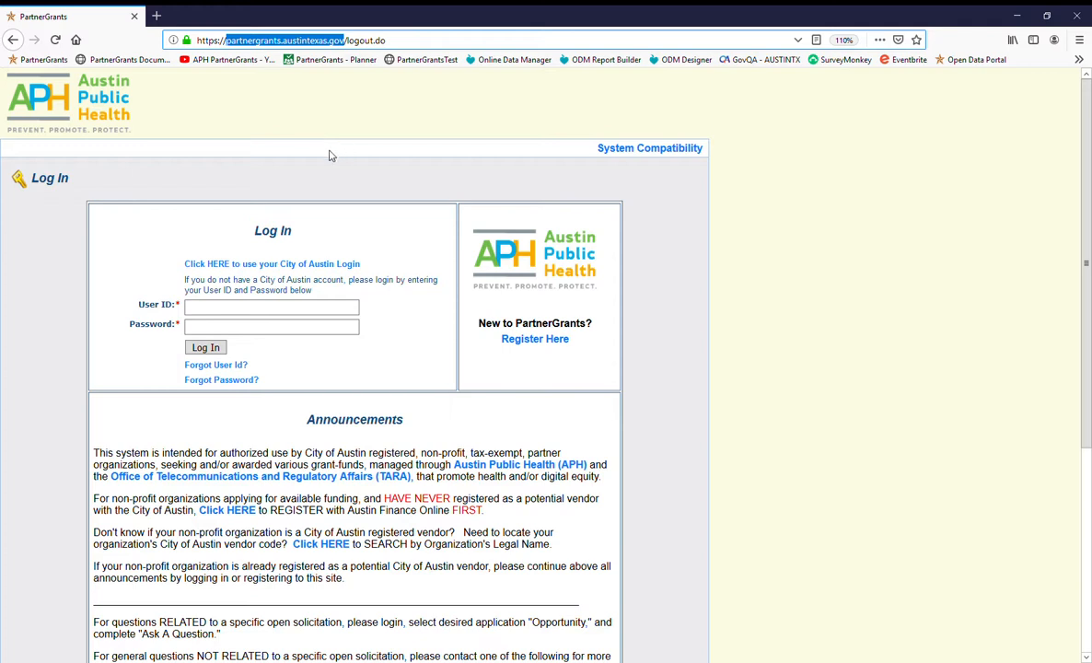
click(278, 307)
text(ttester1)
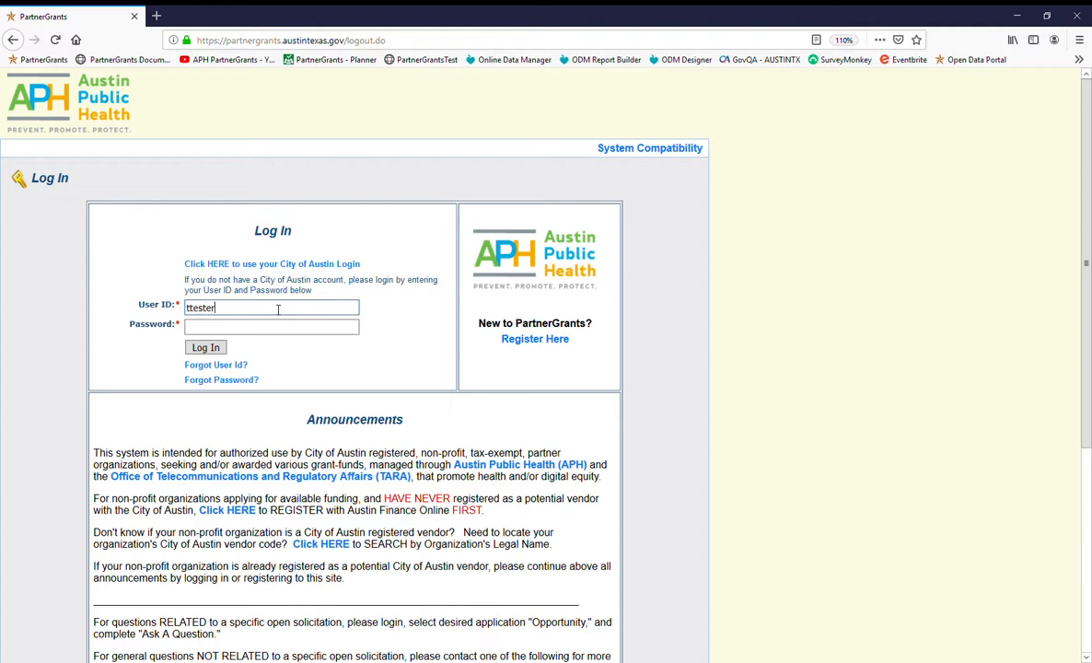
key(Tab)
text(•••••••••)
key(Return)
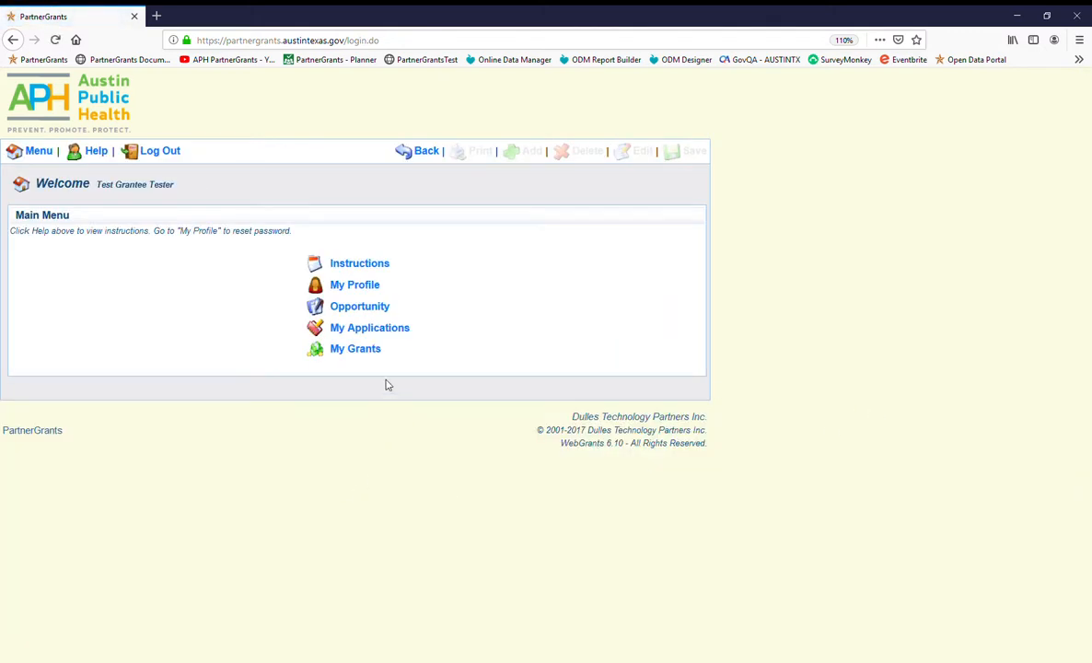
- Search My Grants for grant number SS00765 and open the ESG Really Great Project grant
click(375, 353)
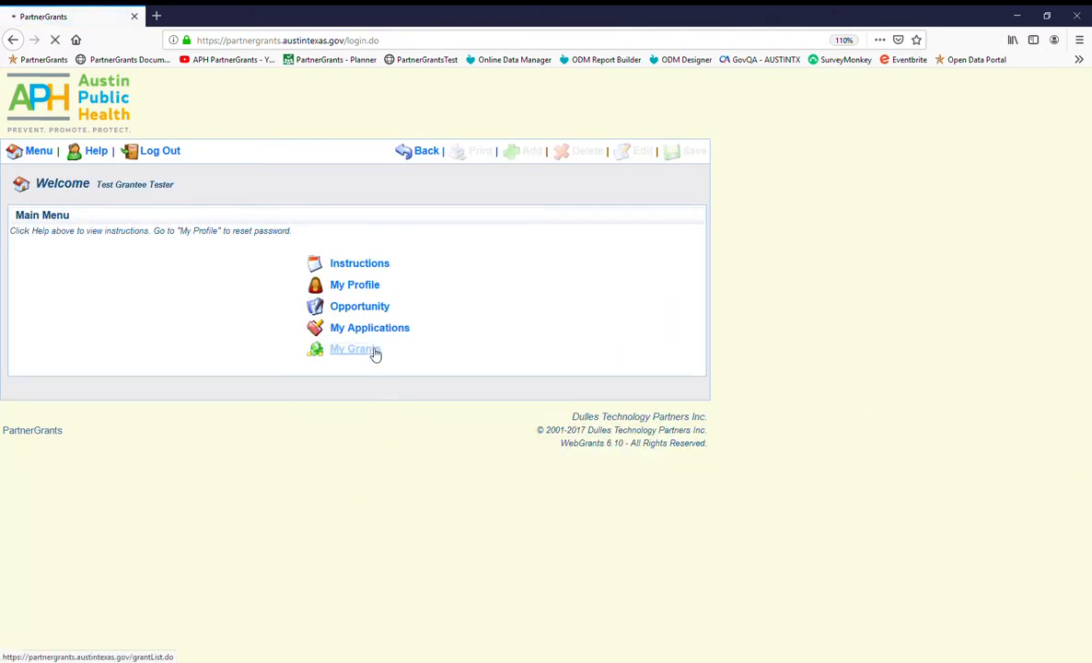
click(569, 219)
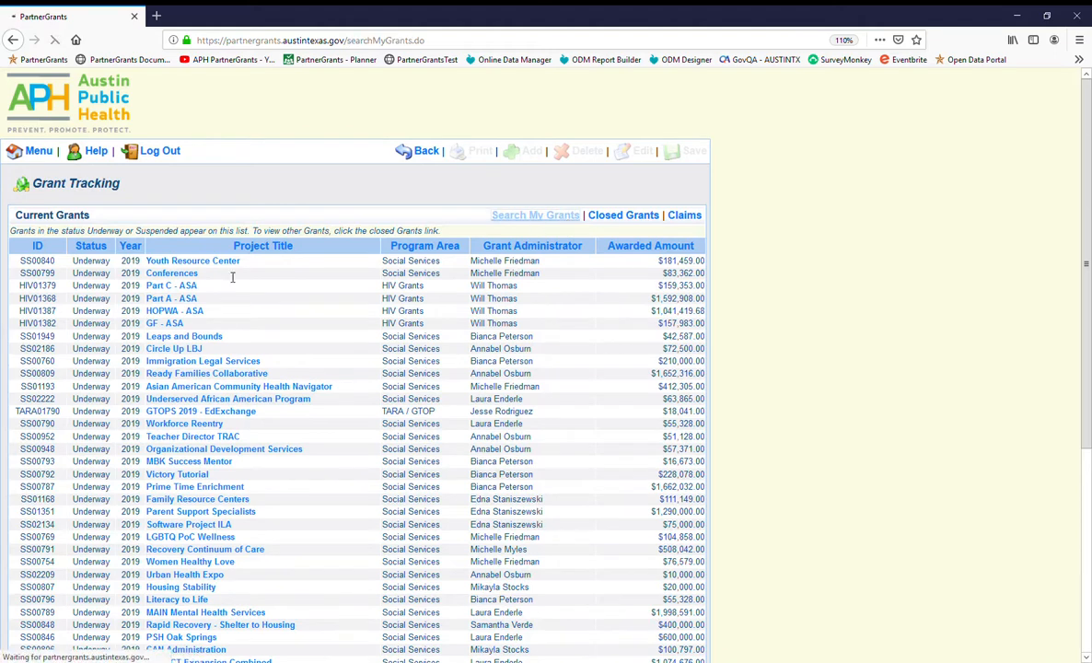
text(SS00765)
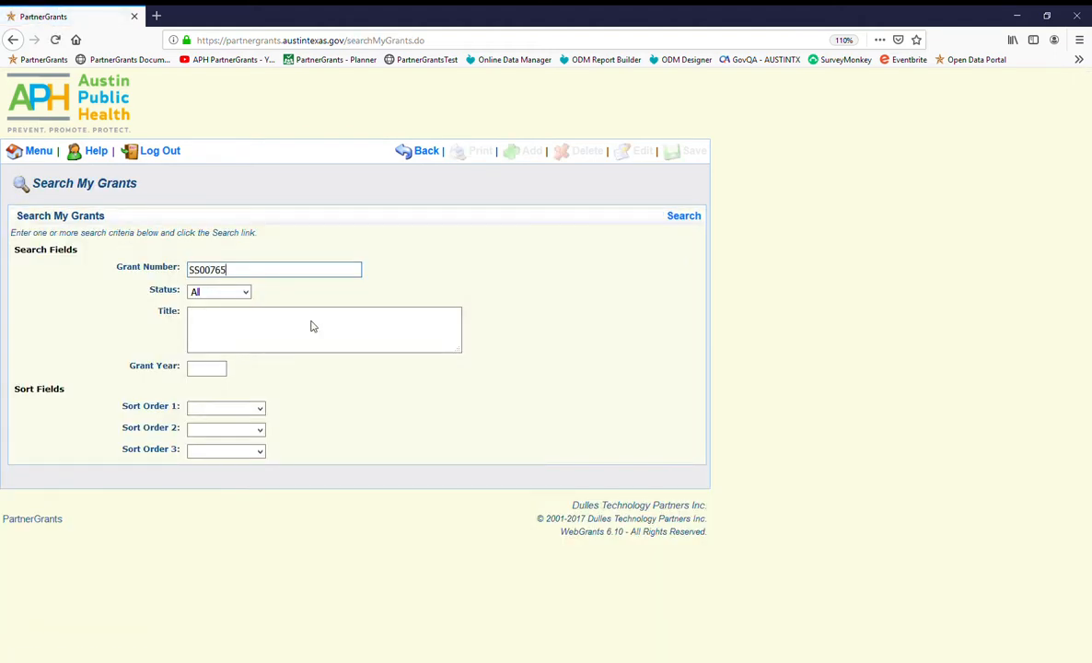
click(685, 219)
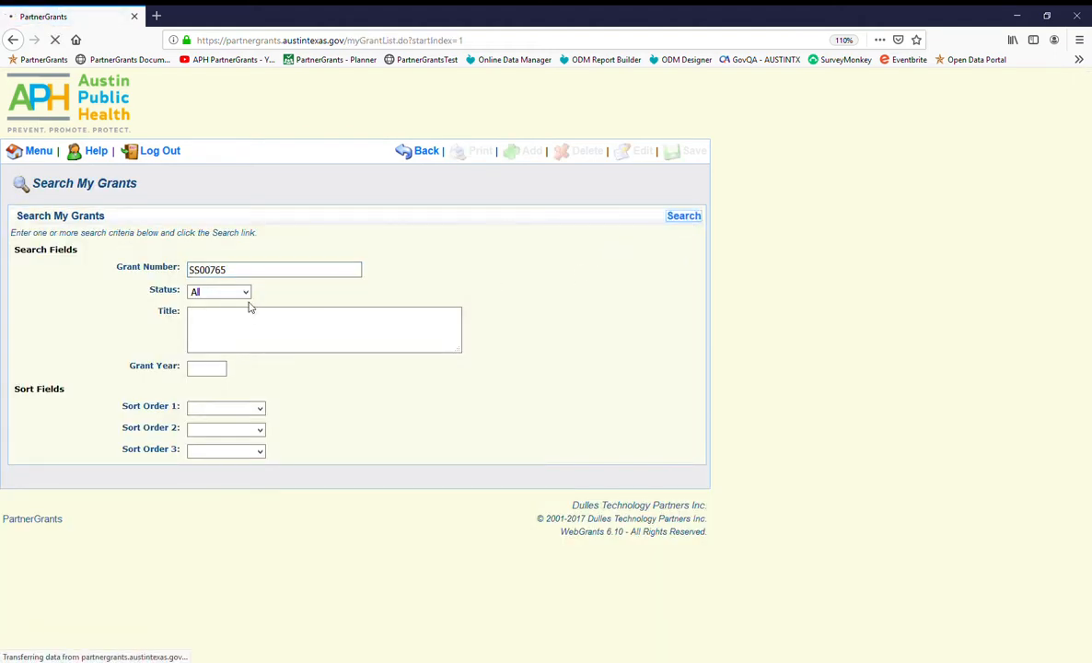
click(180, 333)
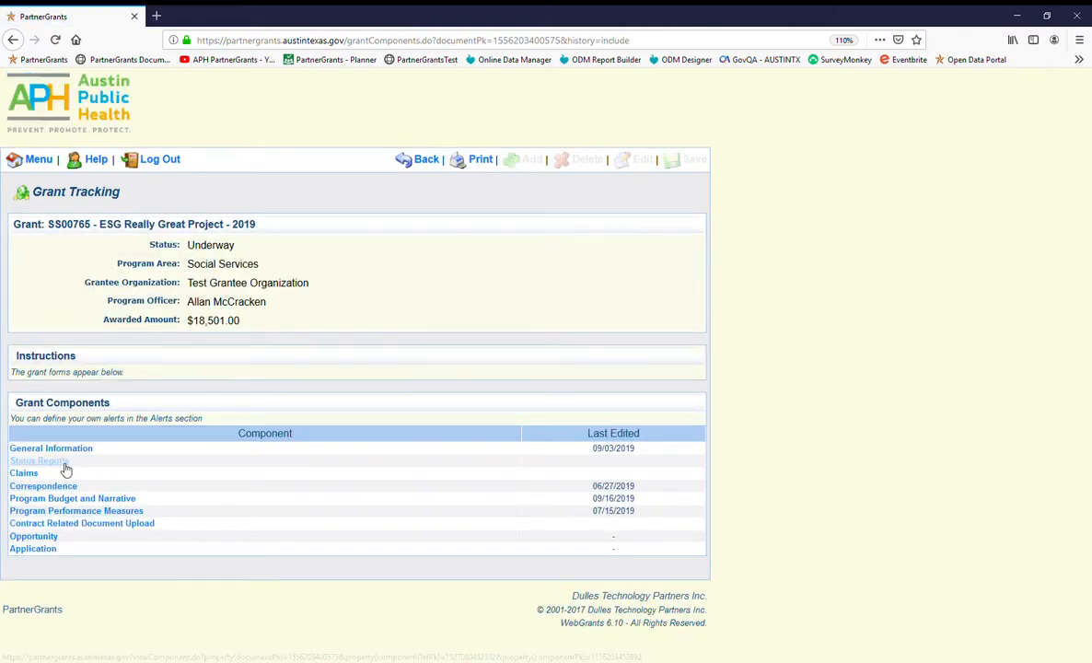
- Open the grant's Status Reports component and start a new status report
click(64, 462)
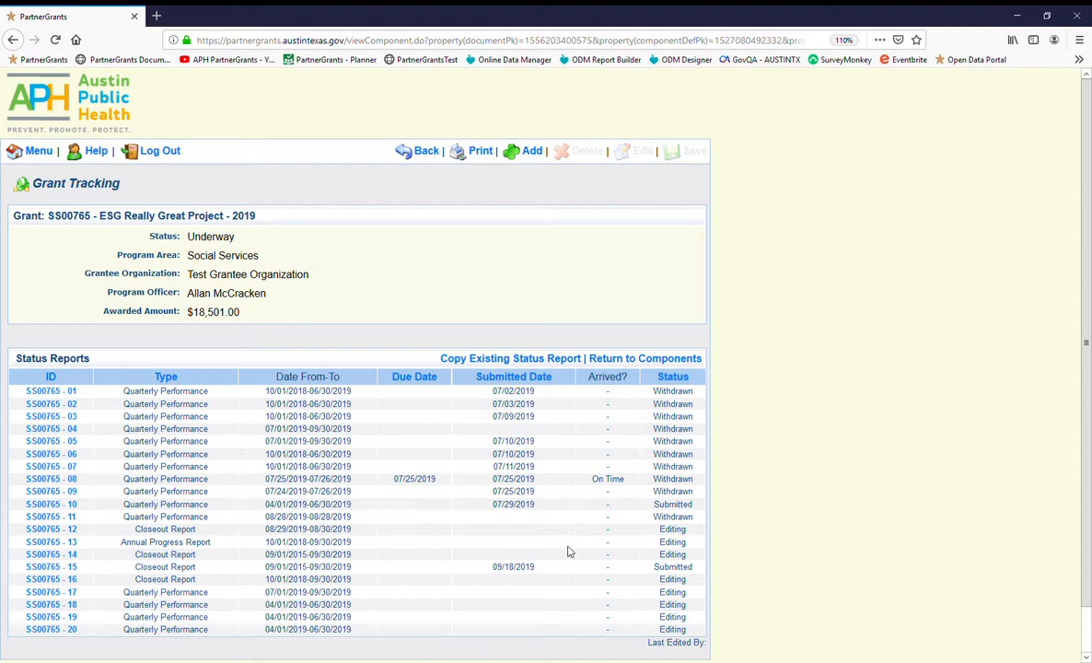
scroll(117, 541, down, 1)
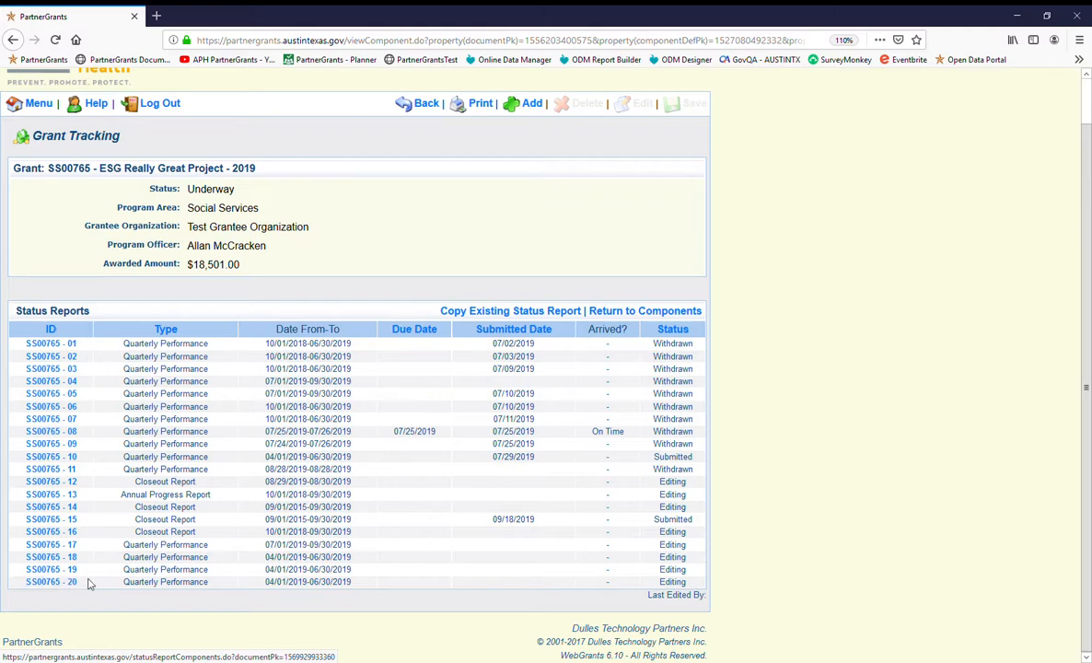
scroll(522, 611, up, 1)
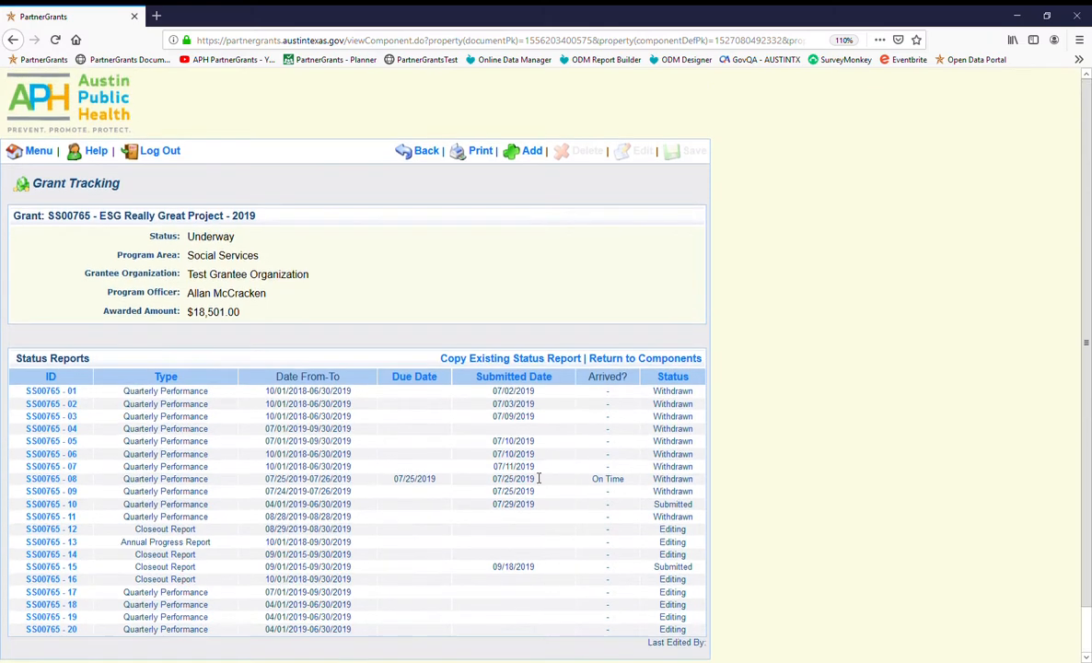
click(542, 154)
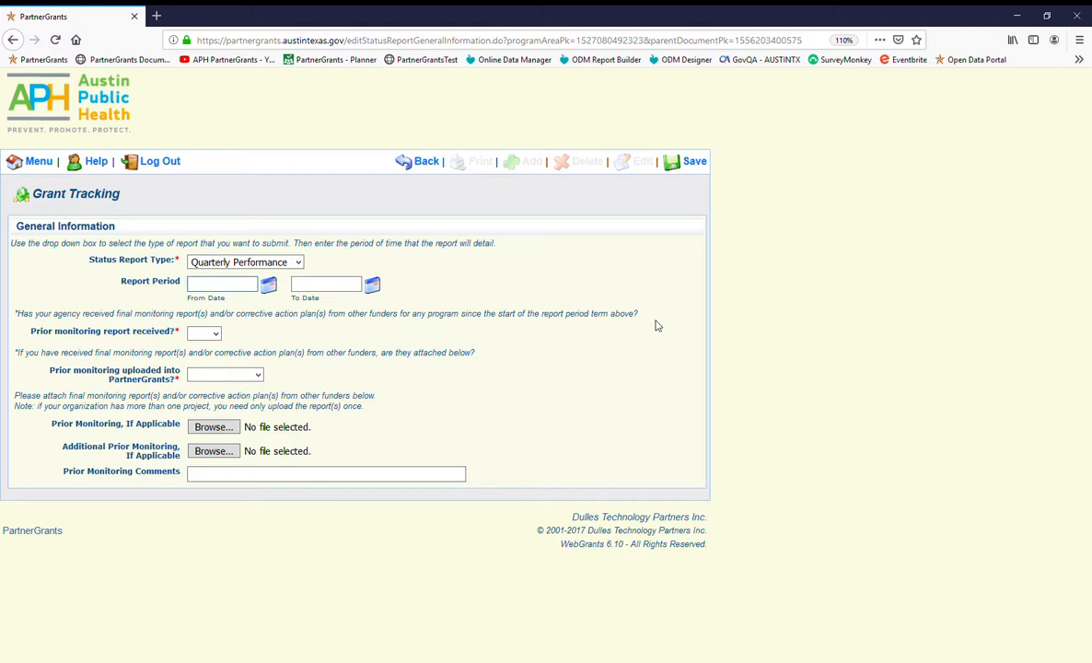
- Set the Quarterly Performance report period from 04/01/2019 to 06/30/2019
text(04/01/2019)
key(Tab)
key(Tab)
text(06/30/2019)
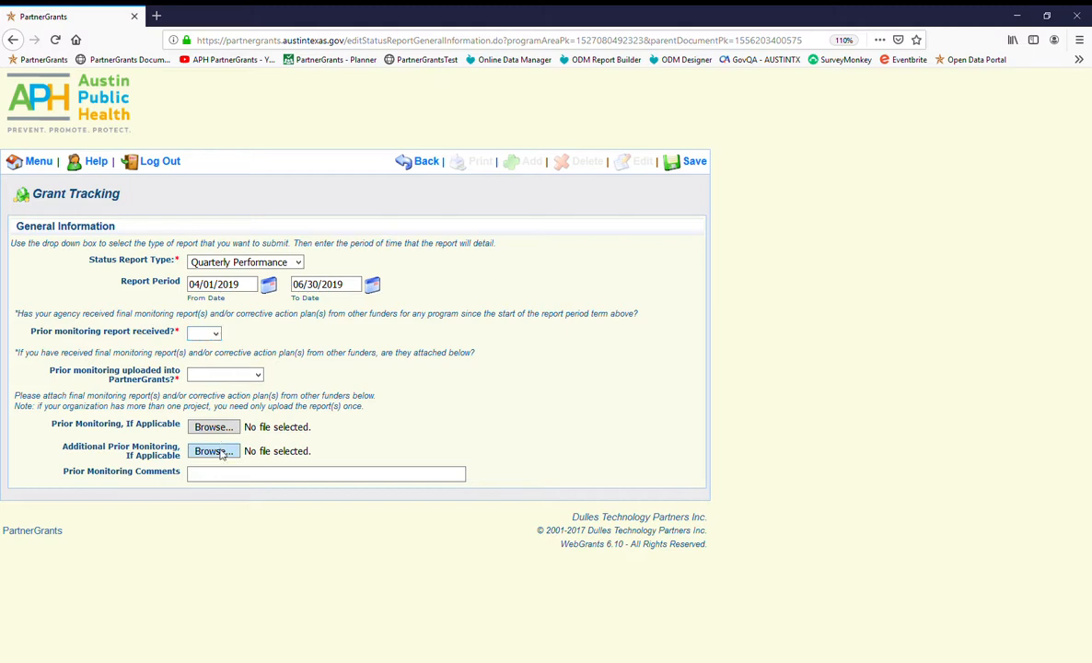
- Answer No to prior monitoring report received and Not Applicable to prior monitoring uploaded, and save the General Information
click(212, 334)
click(202, 383)
click(204, 376)
click(211, 439)
click(698, 162)
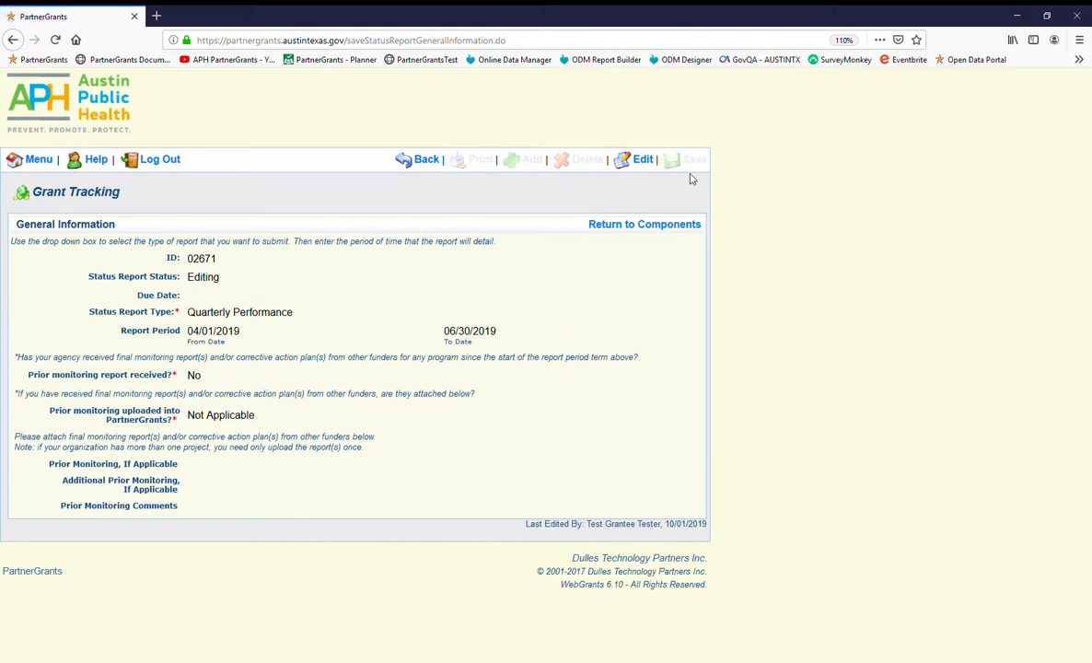
- Edit the Quarterly Performance component and attach PartnerGrants Performance Tracking Tool Template - Training Example.xlsx as Additional Performance Information
click(651, 229)
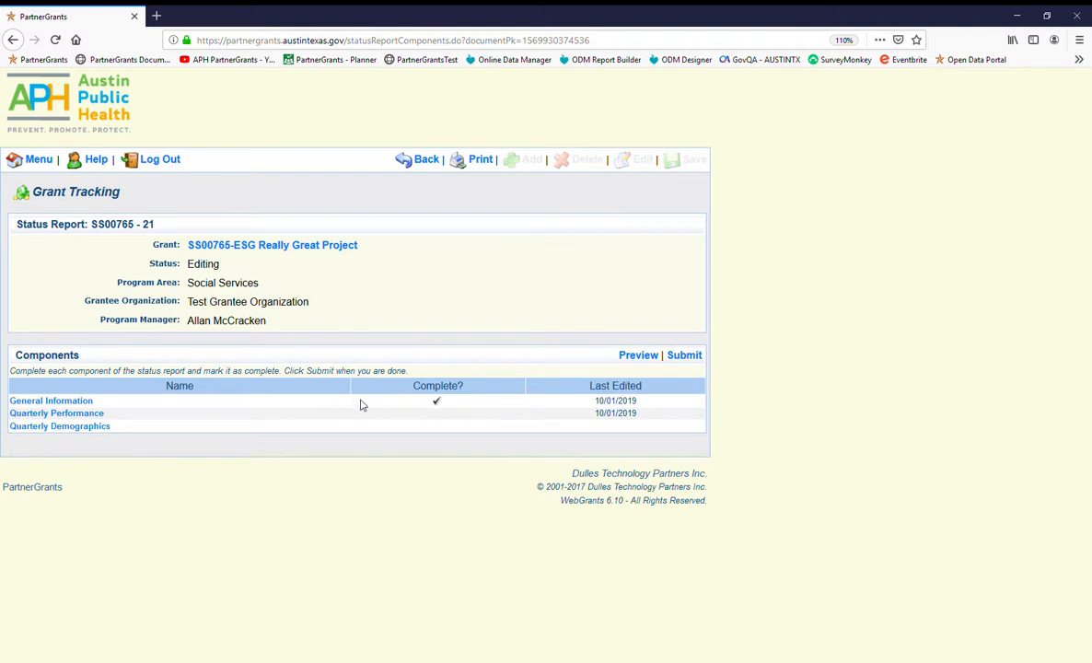
click(74, 416)
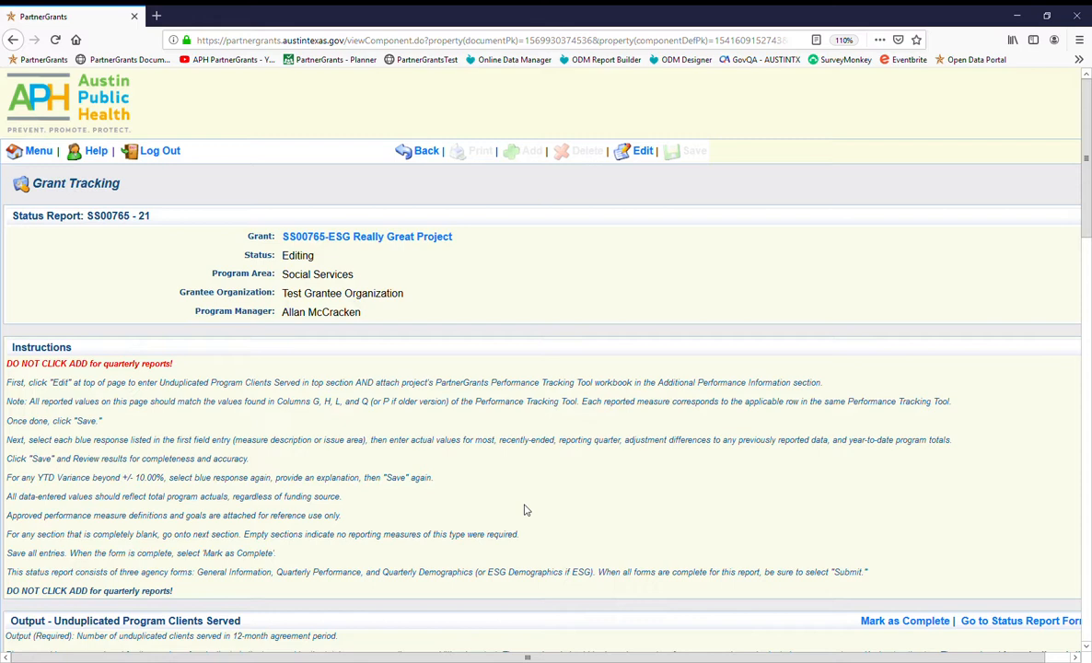
click(644, 153)
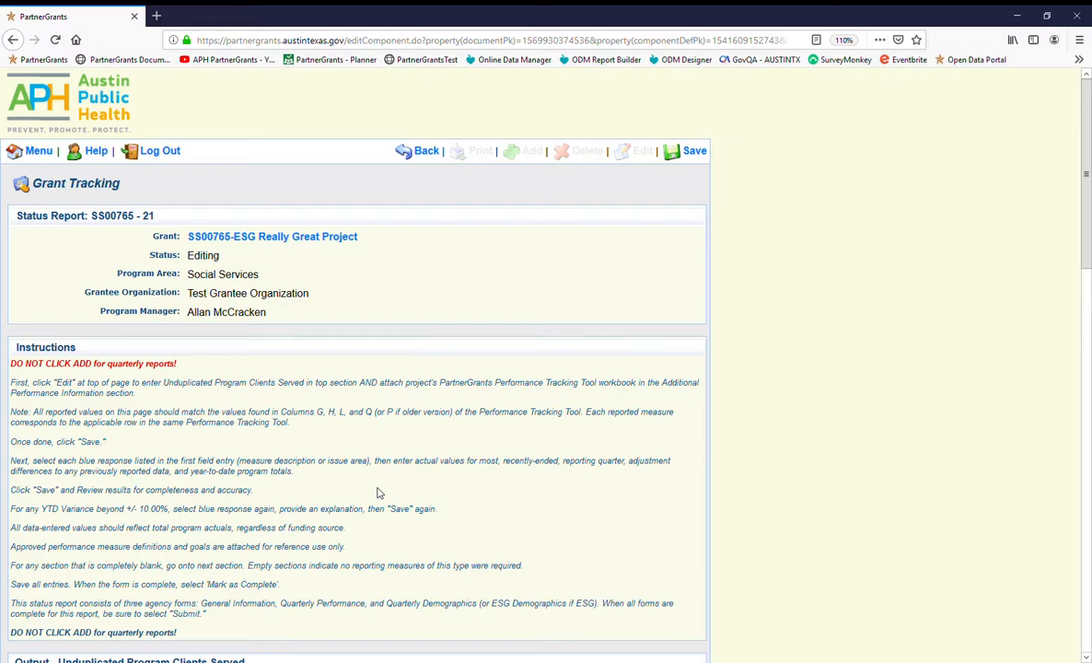
scroll(376, 492, down, 20)
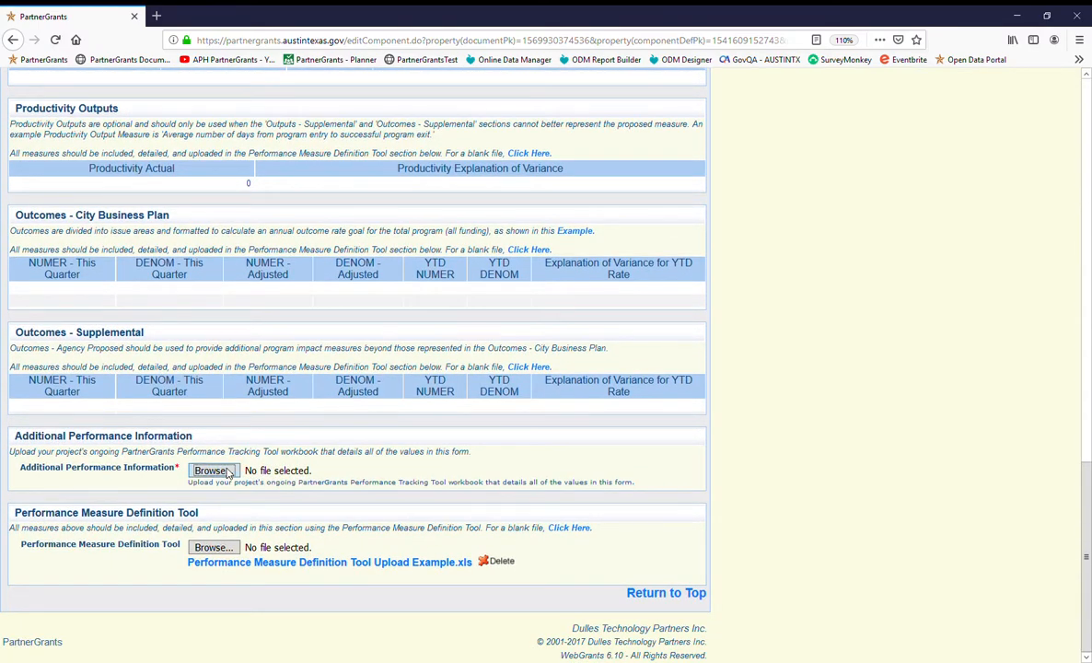
double_click(345, 108)
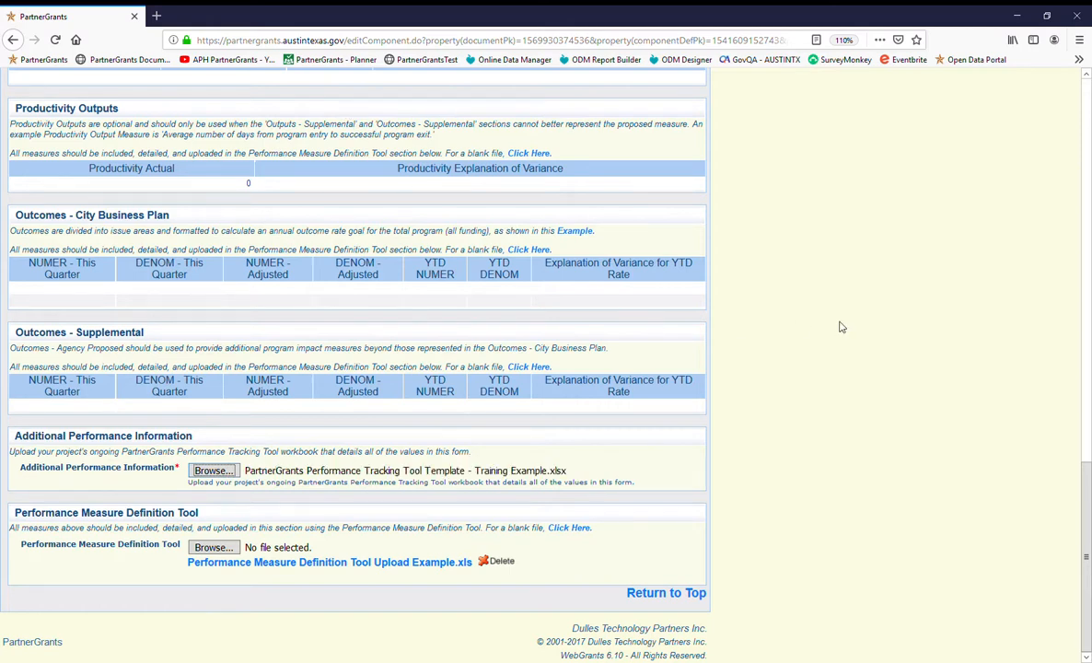
- In the unduplicated clients output, set the reporting quarter to 3 and the clients served this quarter to 225
scroll(802, 340, up, 10)
scroll(797, 338, up, 5)
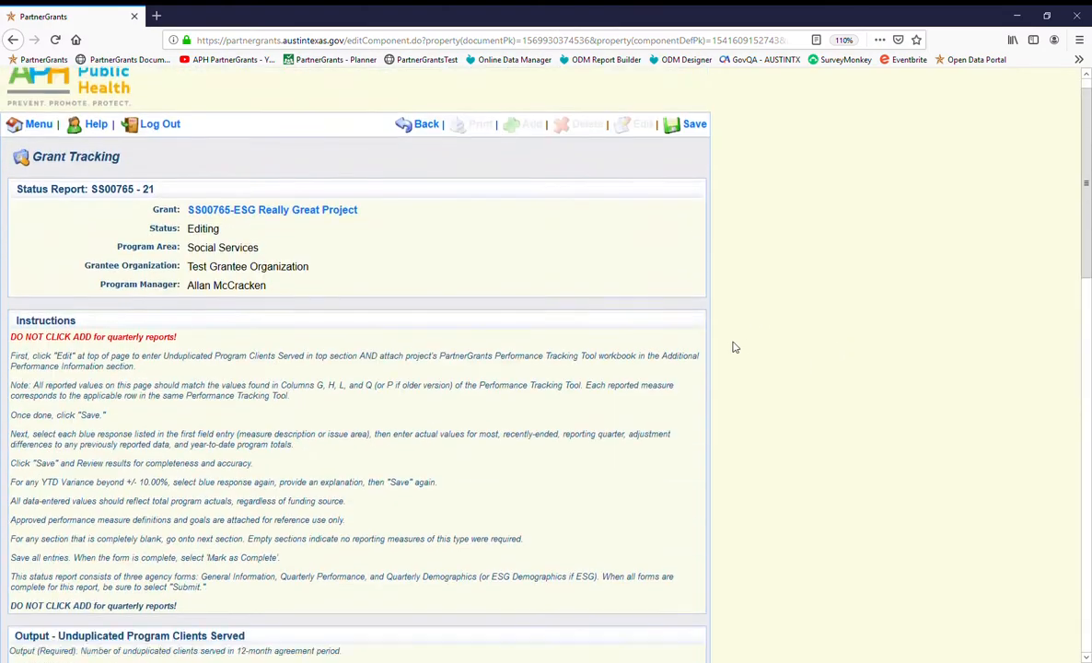
scroll(280, 320, down, 5)
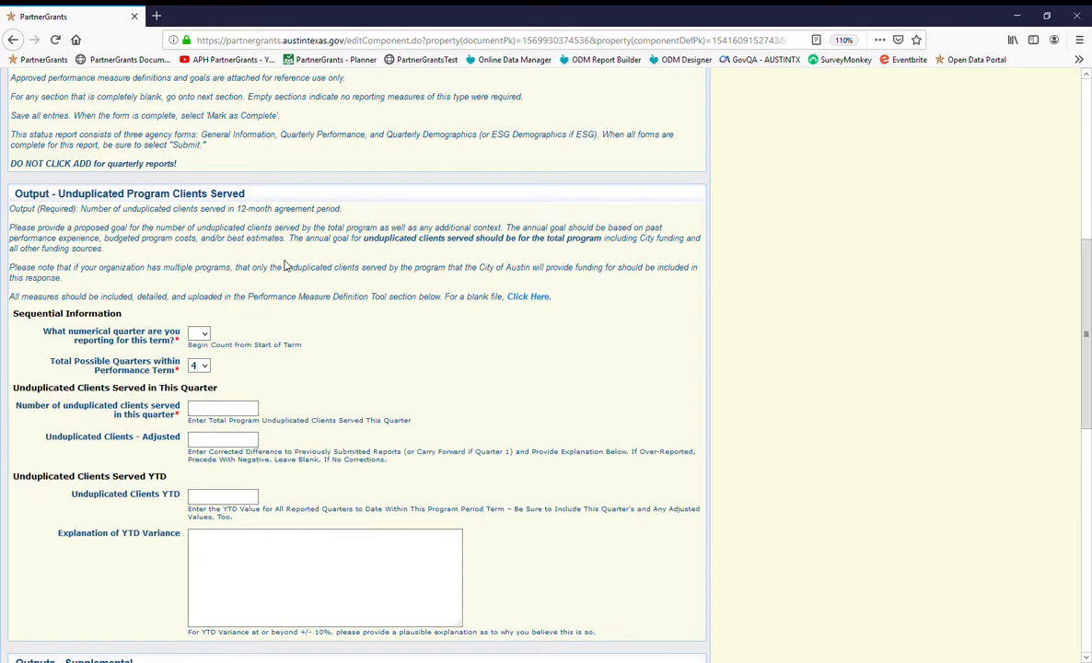
click(203, 337)
click(195, 410)
click(230, 411)
text(225)
- Set the adjusted unduplicated clients to 0 and the year-to-date clients to 665, and save the form
click(231, 441)
text(0)
click(214, 498)
text(665)
scroll(595, 304, up, 5)
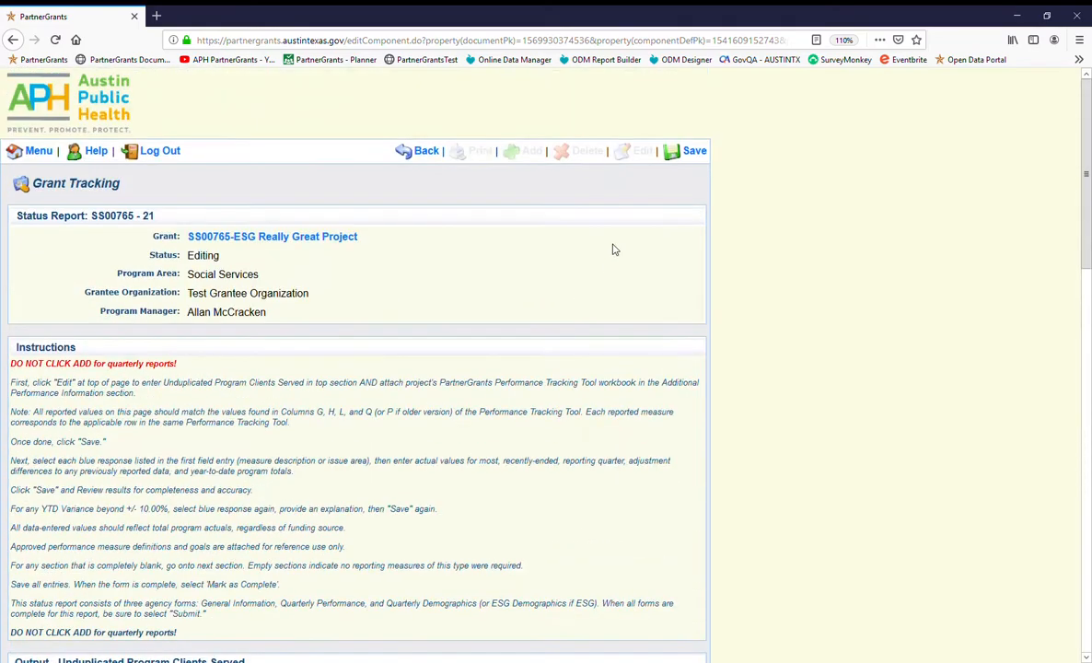
click(692, 150)
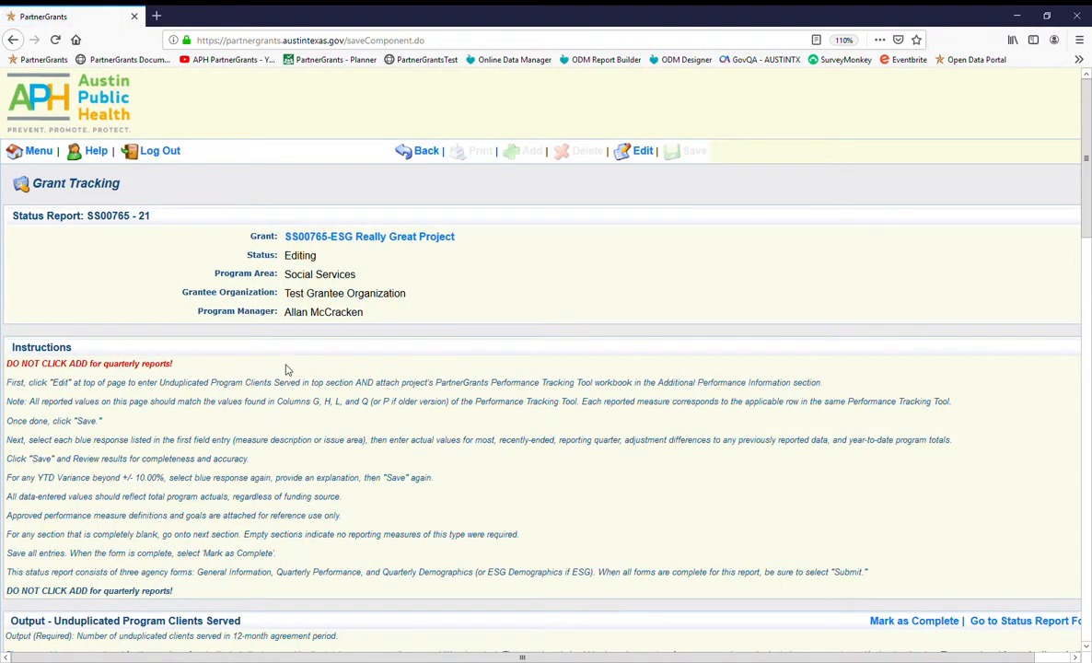
- For the supplemental output "Number of lab hours provided", enter 248 for this quarter and an adjustment of 1
scroll(285, 369, down, 10)
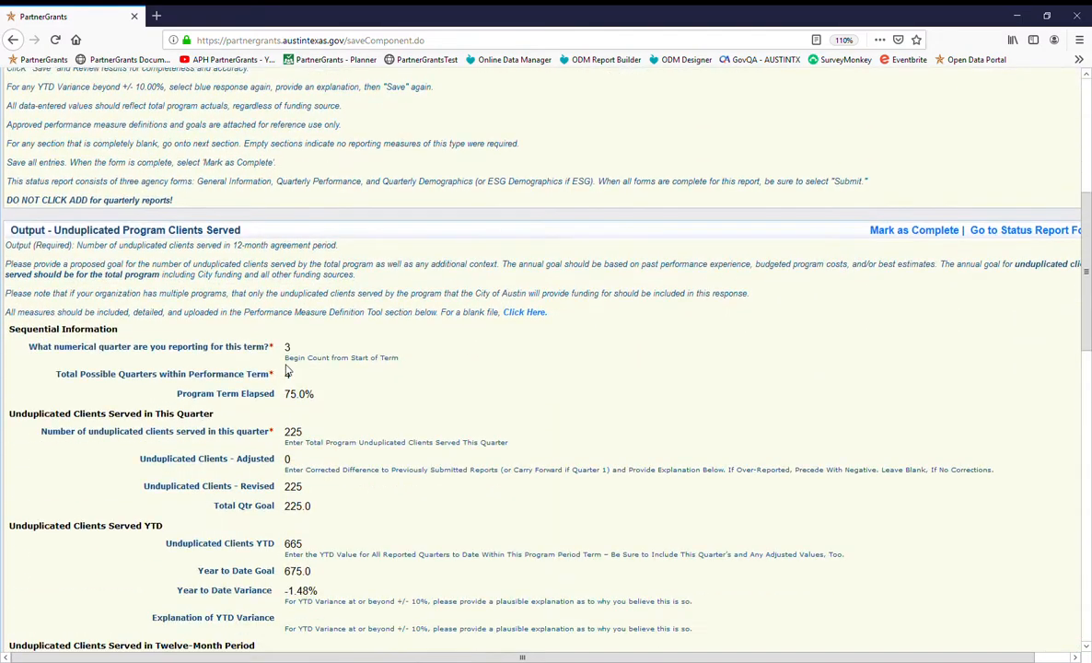
scroll(232, 373, down, 3)
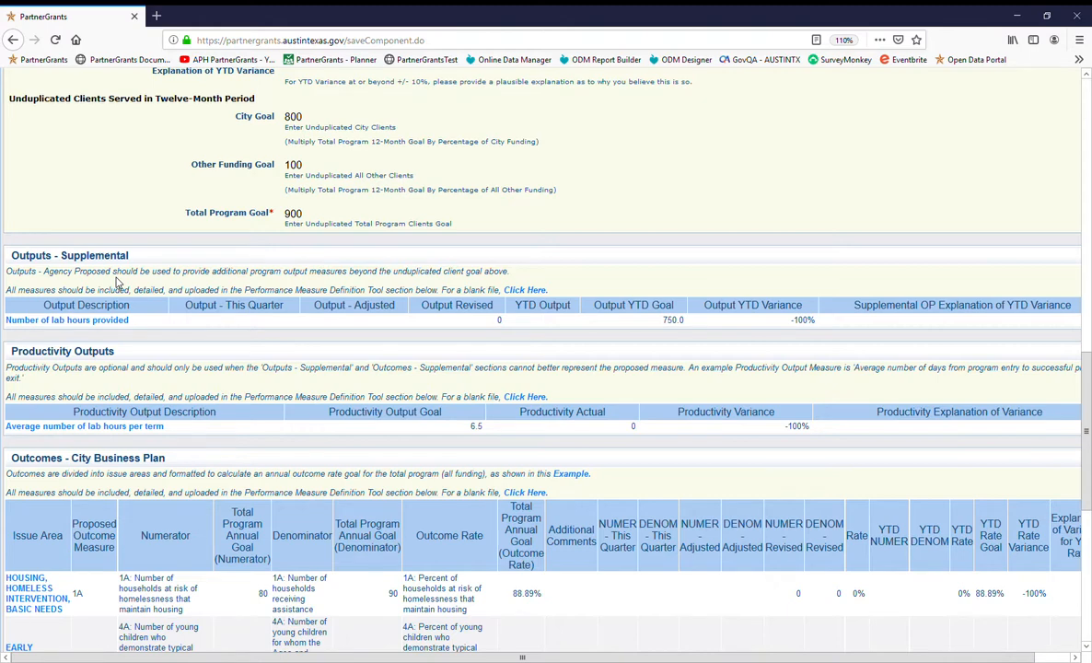
click(125, 321)
scroll(224, 432, down, 1)
scroll(224, 433, down, 2)
click(220, 415)
text(248)
key(Tab)
text(1)
- Set the lab hours measure's YTD Output to 759 and save it
click(235, 483)
text(249)
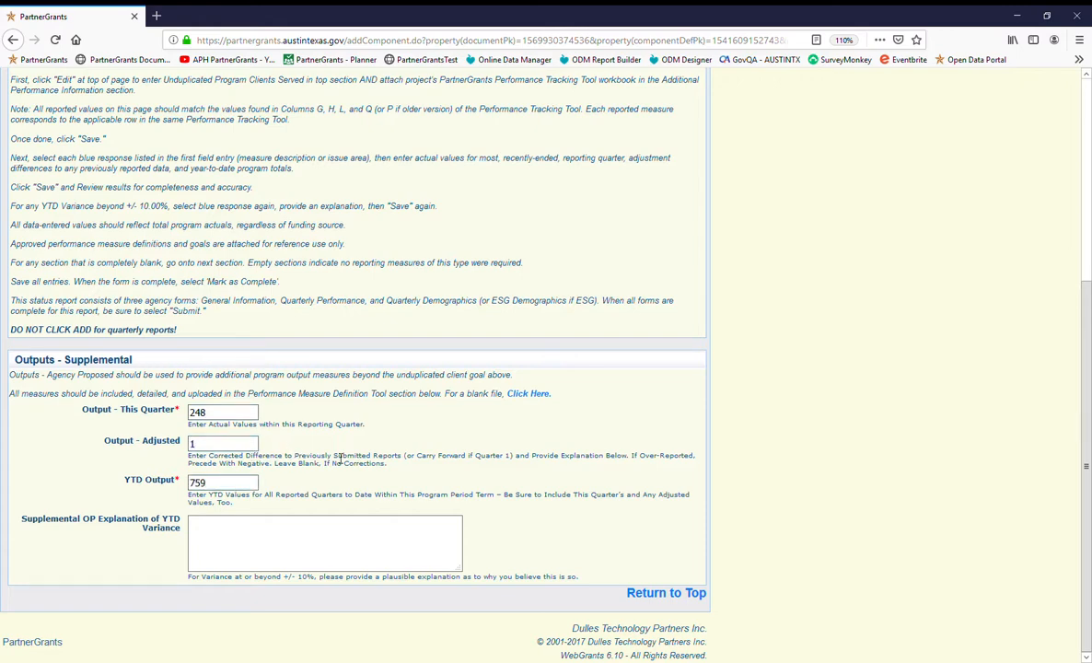
scroll(714, 108, up, 3)
click(690, 151)
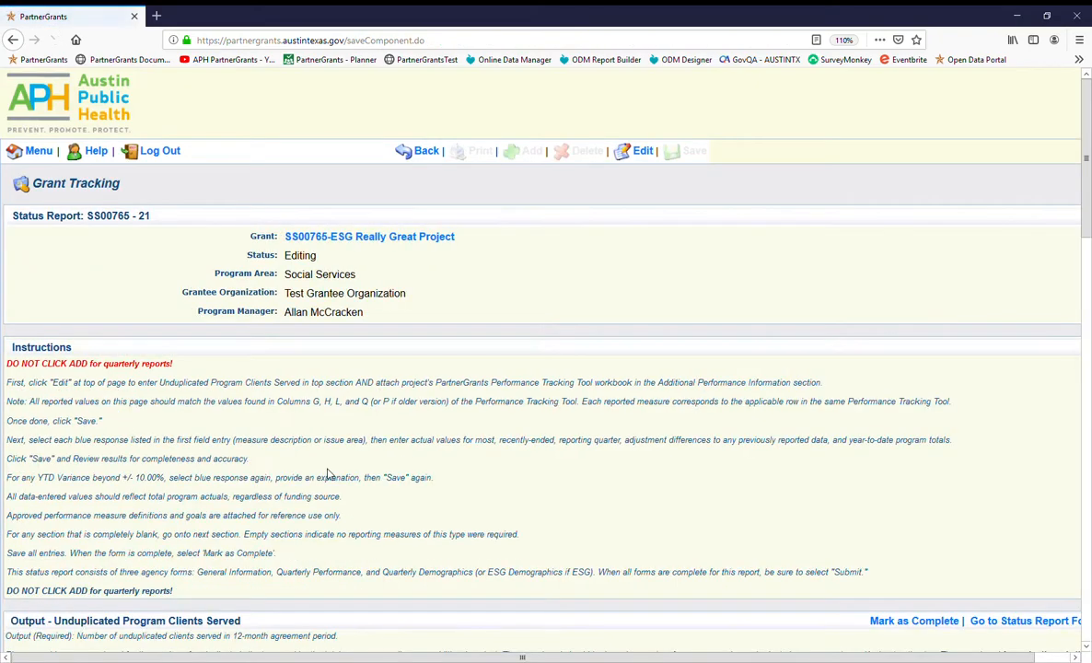
- Open the Housing, Homeless Intervention, Basic Needs outcome (1A) and enter this quarter's numerator 28 and denominator 32
scroll(143, 478, down, 8)
scroll(142, 478, down, 5)
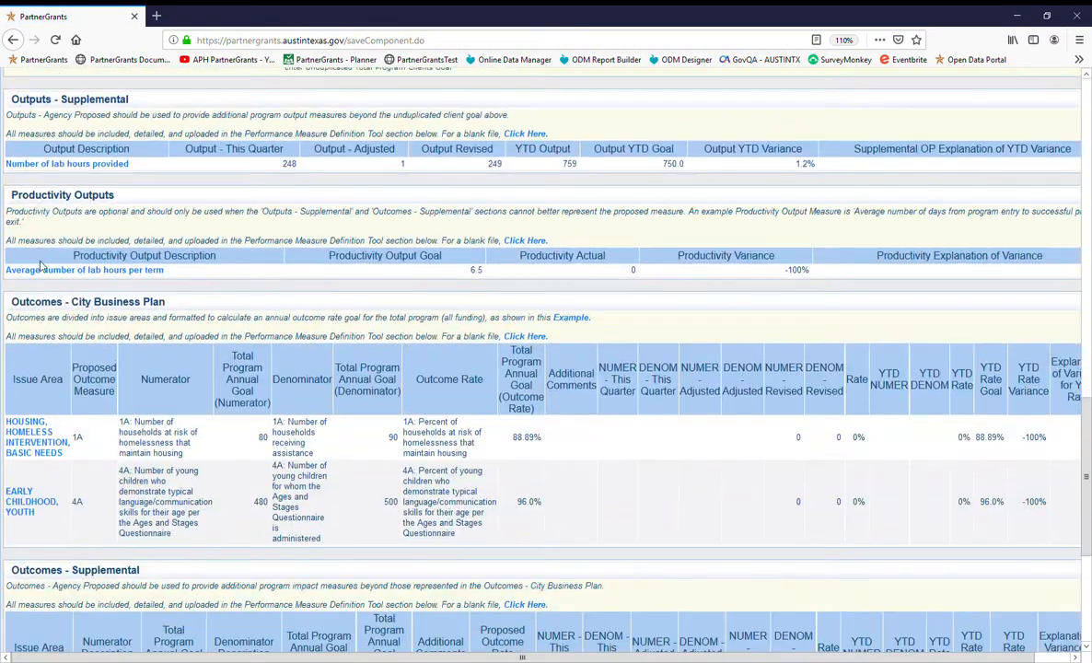
click(39, 428)
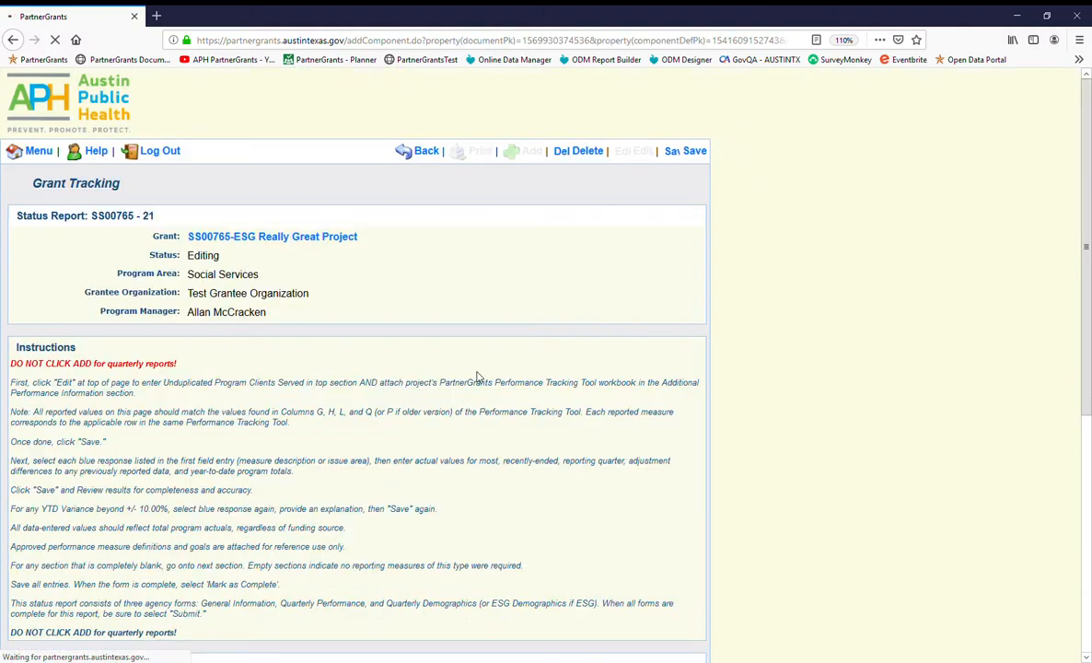
scroll(474, 377, down, 5)
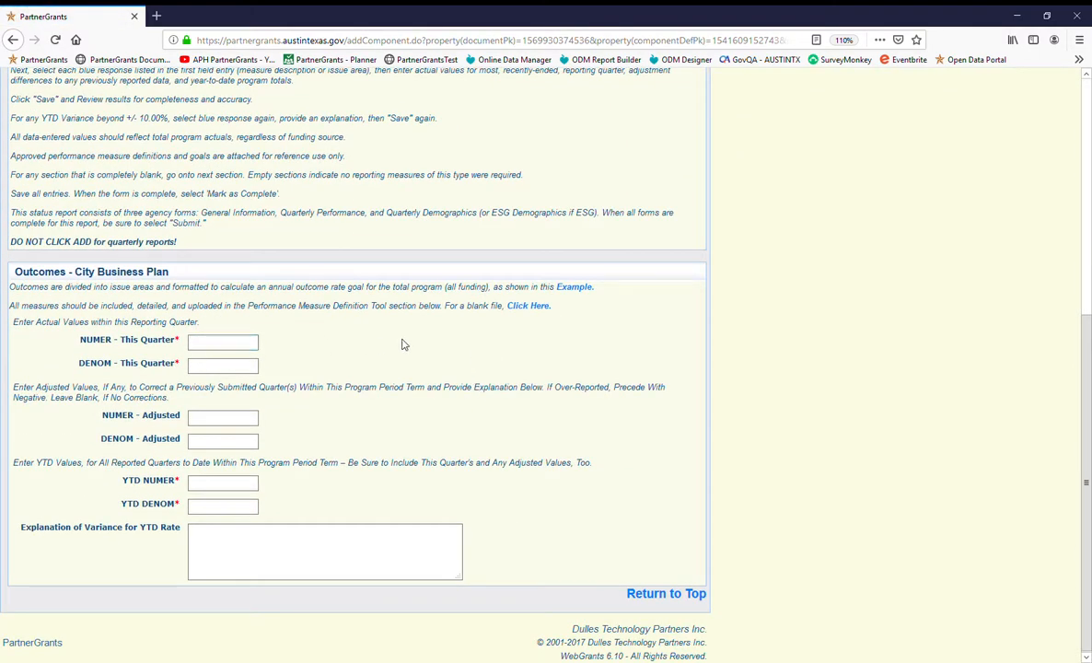
click(246, 343)
text(28)
key(Tab)
text(32)
key(Tab)
- Leave the outcome's adjusted values blank, set the YTD numerator to 58 and denominator to 66, and save
click(220, 420)
key(Tab)
key(Tab)
text(58)
key(Tab)
text(66)
scroll(516, 387, up, 5)
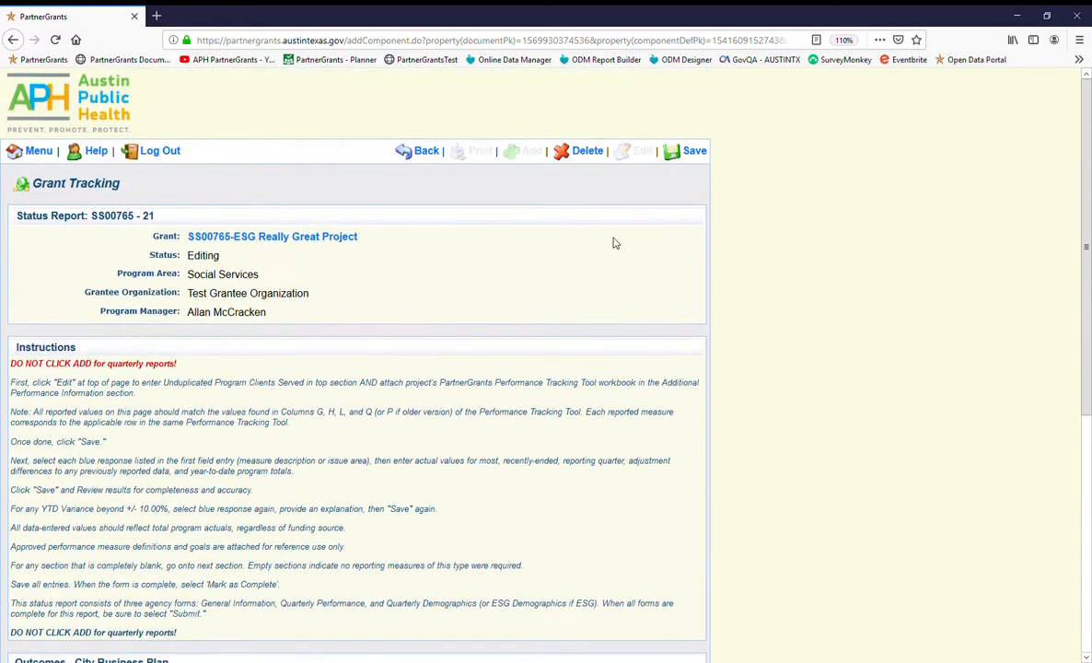
click(682, 163)
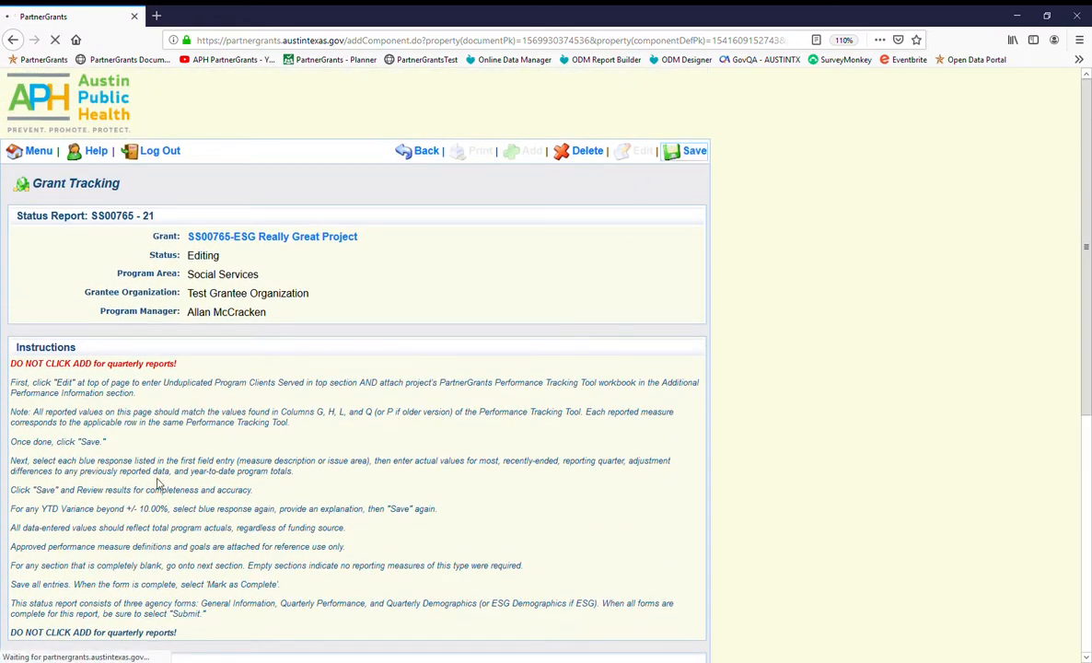
- Open the Early Childhood, Youth outcome (4A) and enter this quarter's numerator 138 and denominator 145
scroll(129, 488, down, 20)
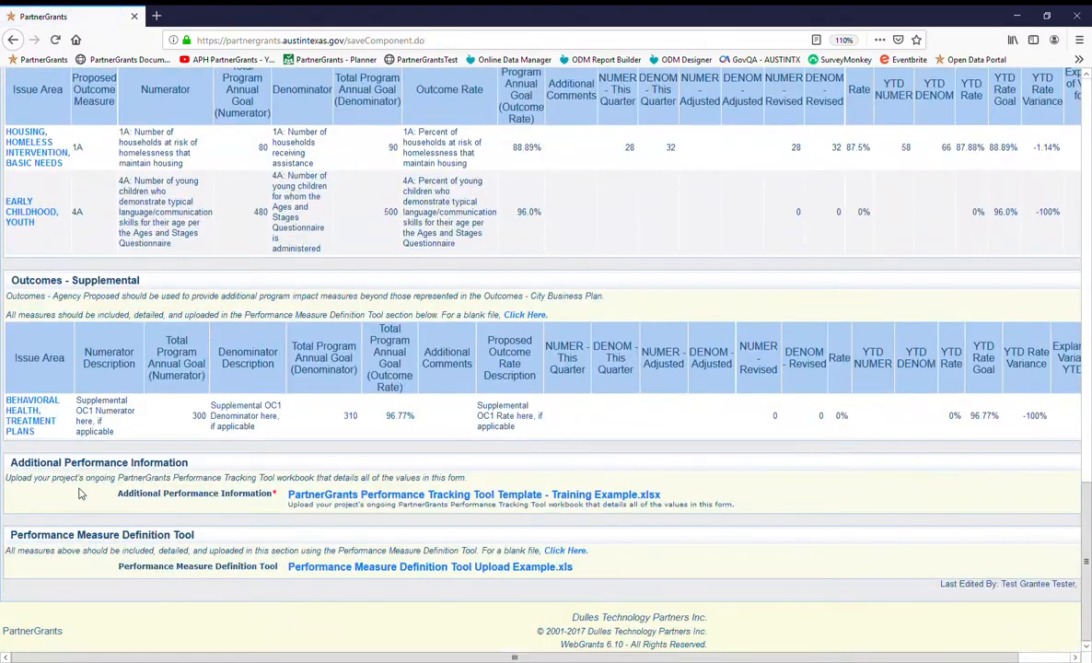
click(32, 212)
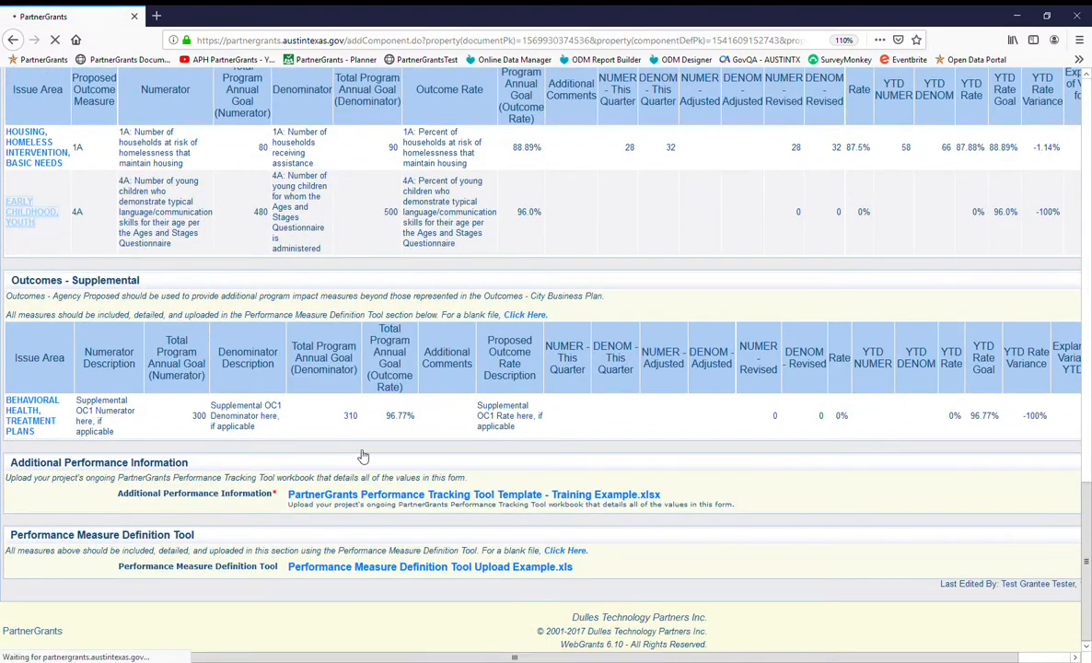
scroll(532, 470, down, 5)
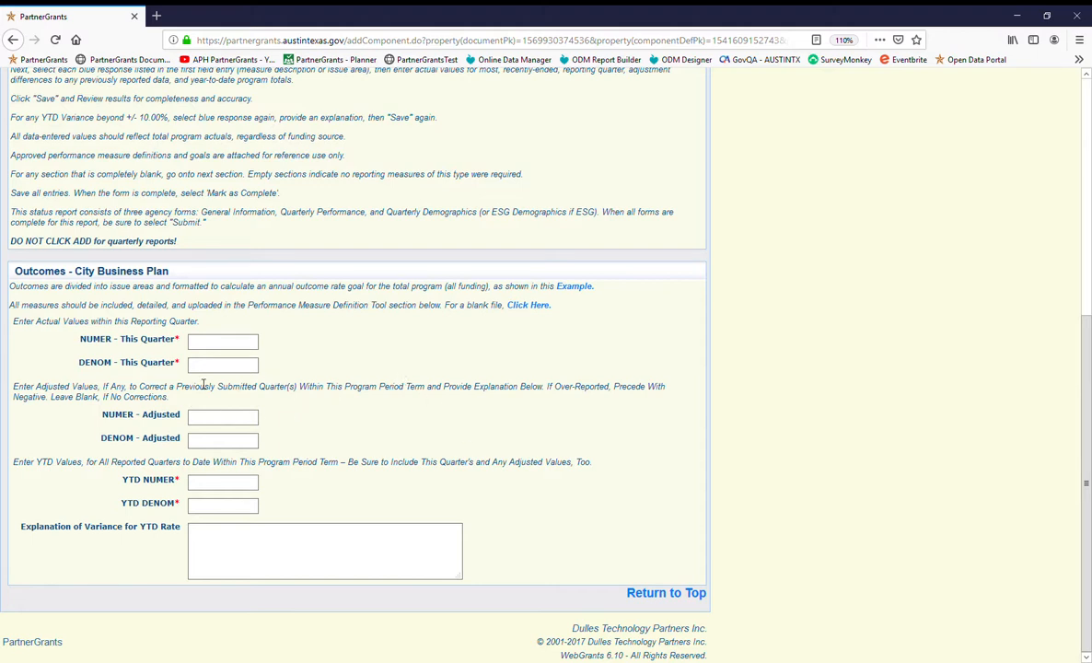
click(220, 352)
text(138)
key(Tab)
text(145)
- Set outcome 4A's YTD numerator to 358 and YTD denominator to 370, leaving the adjusted values blank, and save
key(Tab)
text(358)
key(Tab)
text(310)
key(BackSpace)
key(BackSpace)
text(70)
click(643, 593)
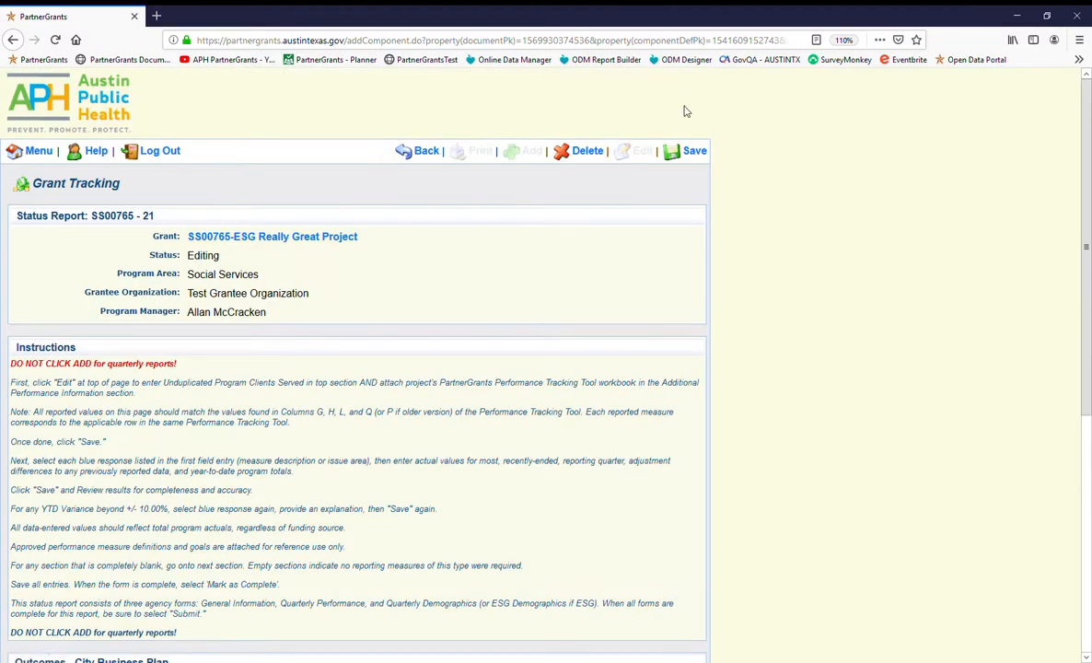
click(691, 153)
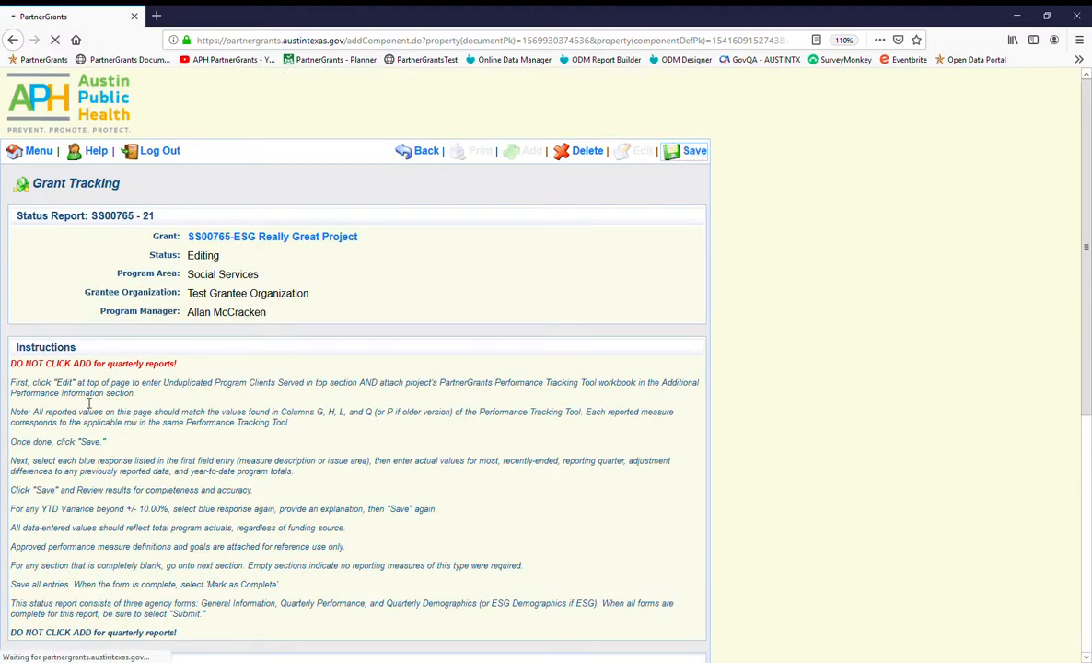
- Open the supplemental outcome Behavioral Health, Treatment Plans and enter this quarter's numerator 115 and denominator 120
scroll(89, 400, down, 10)
scroll(89, 398, down, 10)
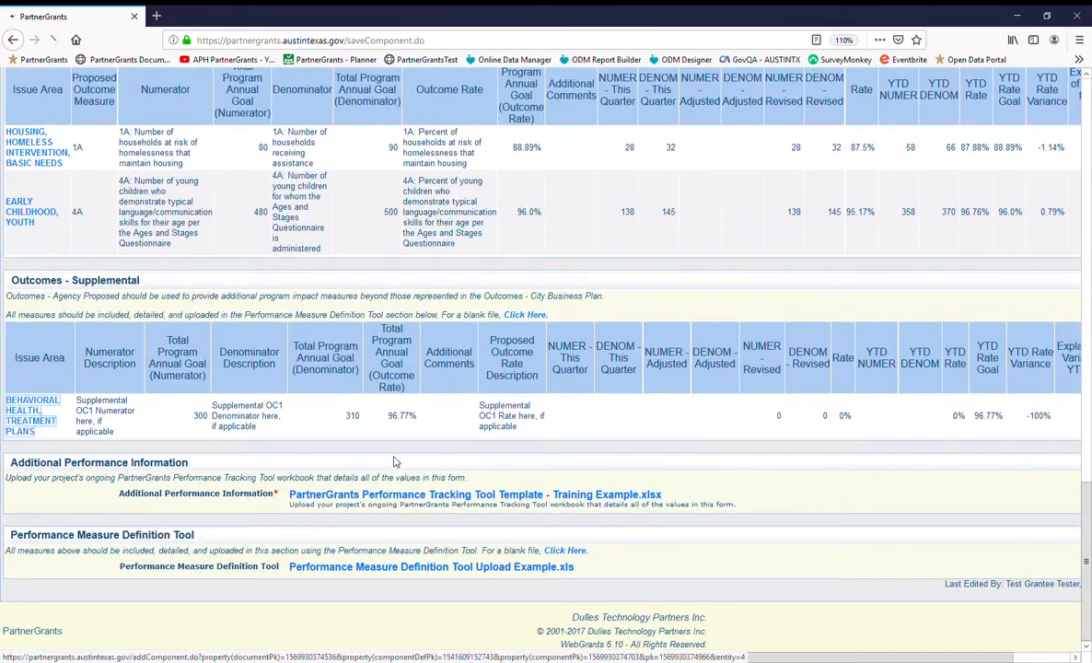
scroll(383, 463, down, 5)
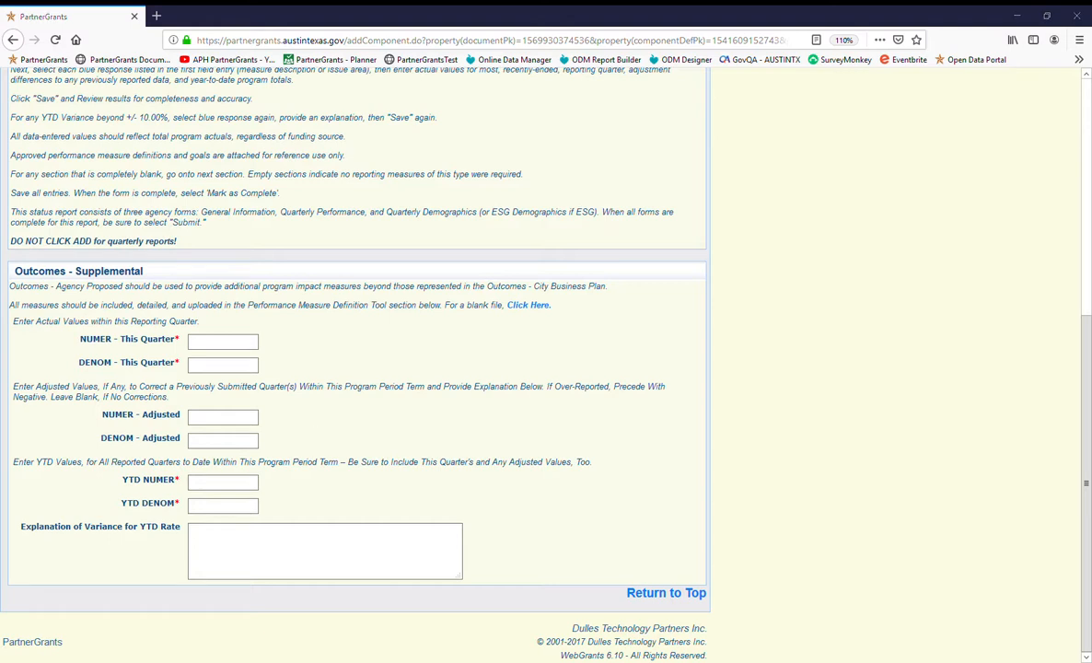
click(224, 351)
text(115)
key(Tab)
text(120)
- Leave the supplemental outcome's adjusted values blank and set its YTD numerator to 335 and YTD denominator to 370
key(Tab)
key(Tab)
key(Tab)
text(335)
key(Tab)
text(370)
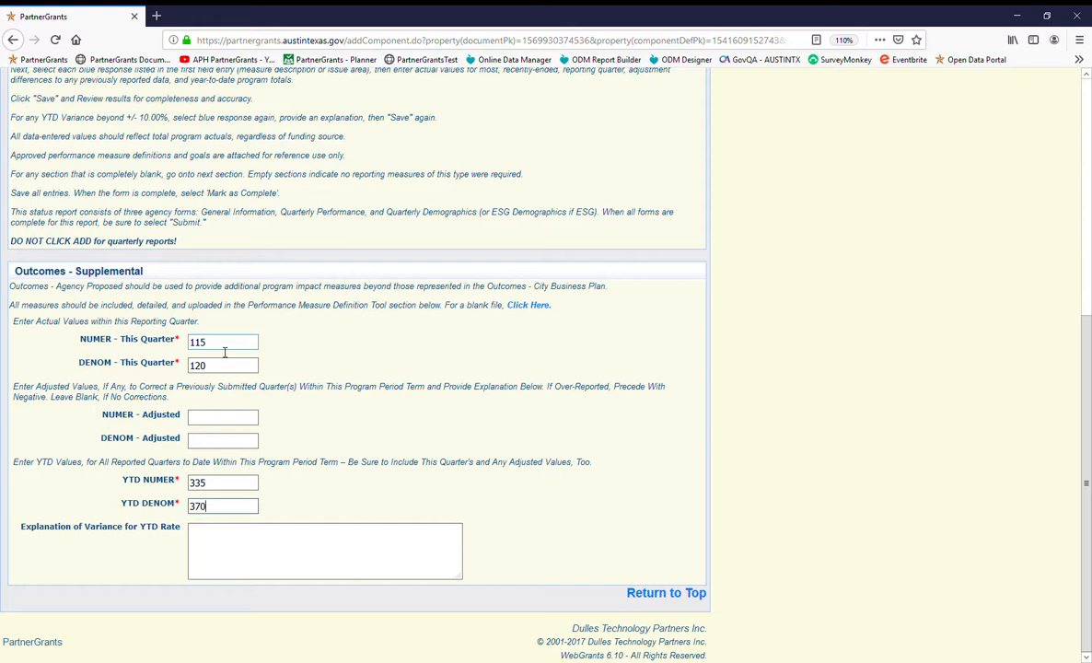
- Explain the YTD rate variance as "Basic need enrollment up due to hurricane response this quarter." and save the outcome
scroll(658, 480, up, 2)
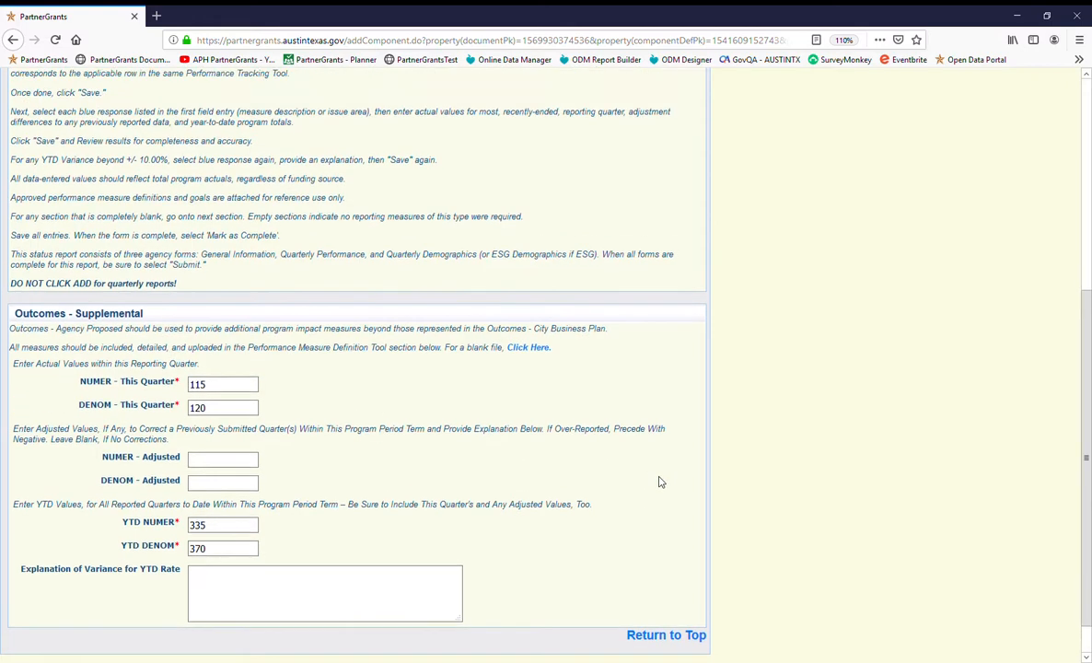
scroll(658, 480, down, 2)
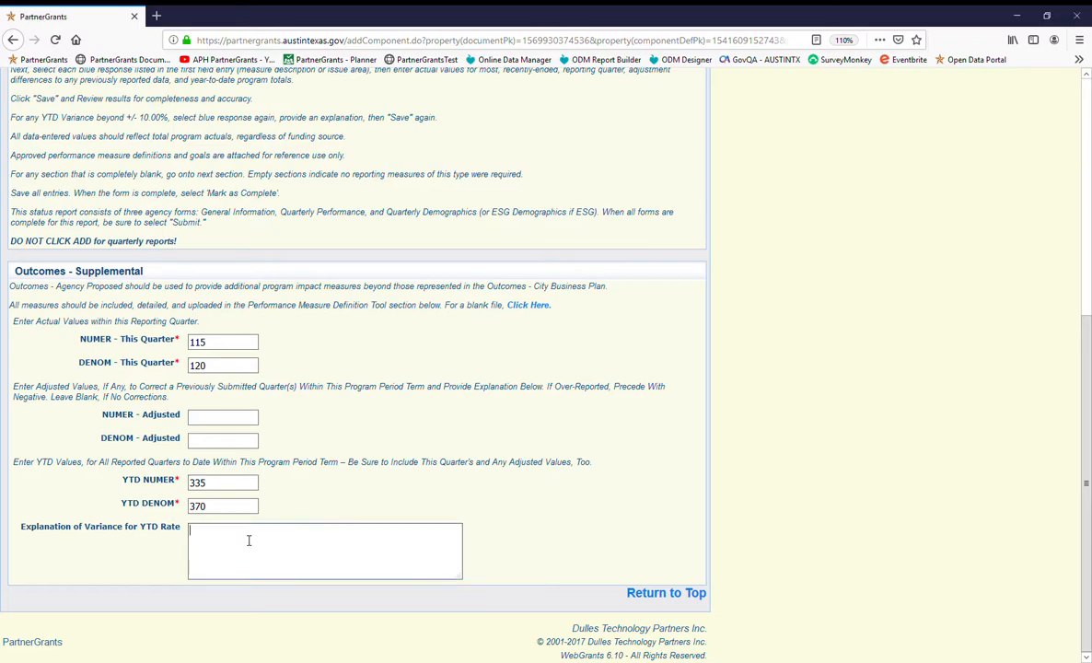
click(390, 570)
text(Basic need enrollment up due to hurricane response this quarter.)
scroll(649, 502, up, 7)
scroll(672, 552, down, 7)
click(683, 594)
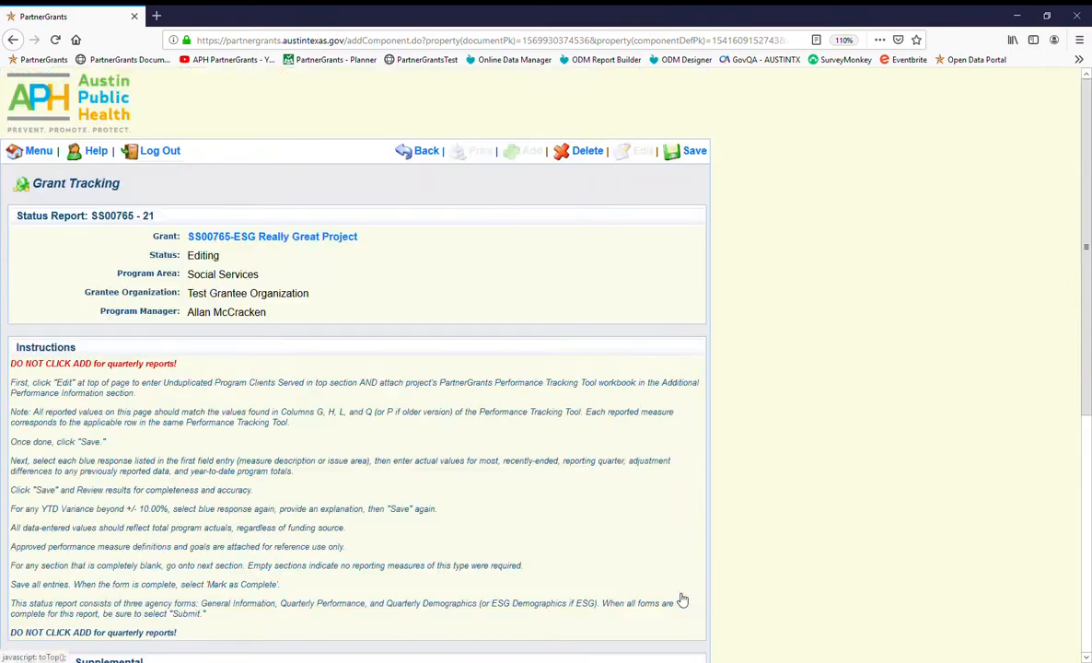
click(689, 151)
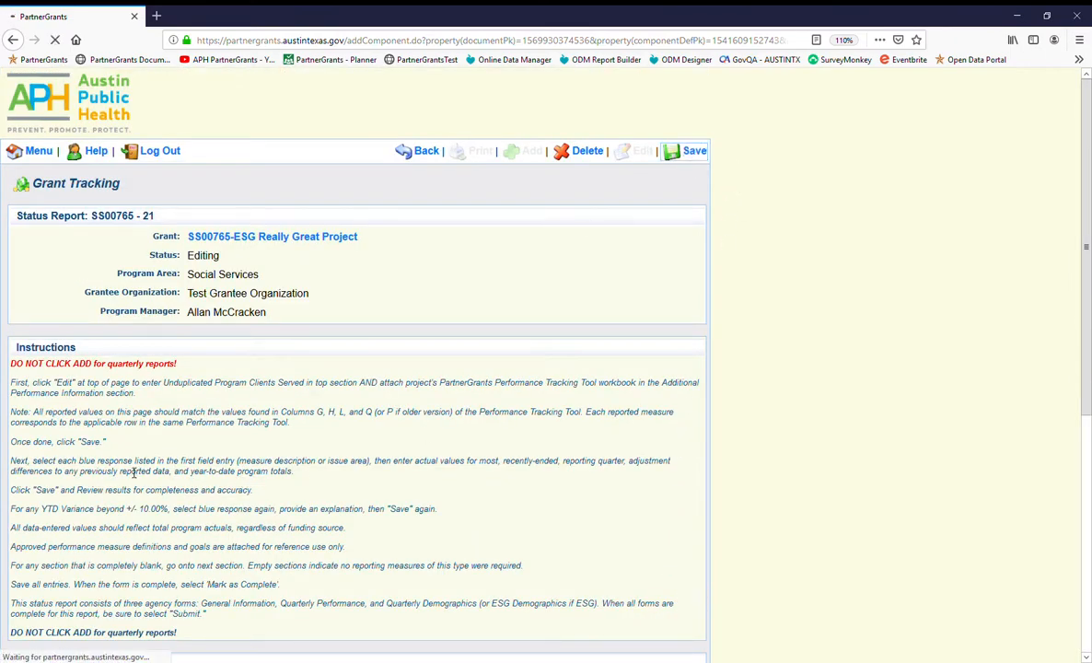
- Review the saved output and outcome values, including the variance explanation, and mark the Quarterly Performance form as complete
scroll(129, 471, down, 5)
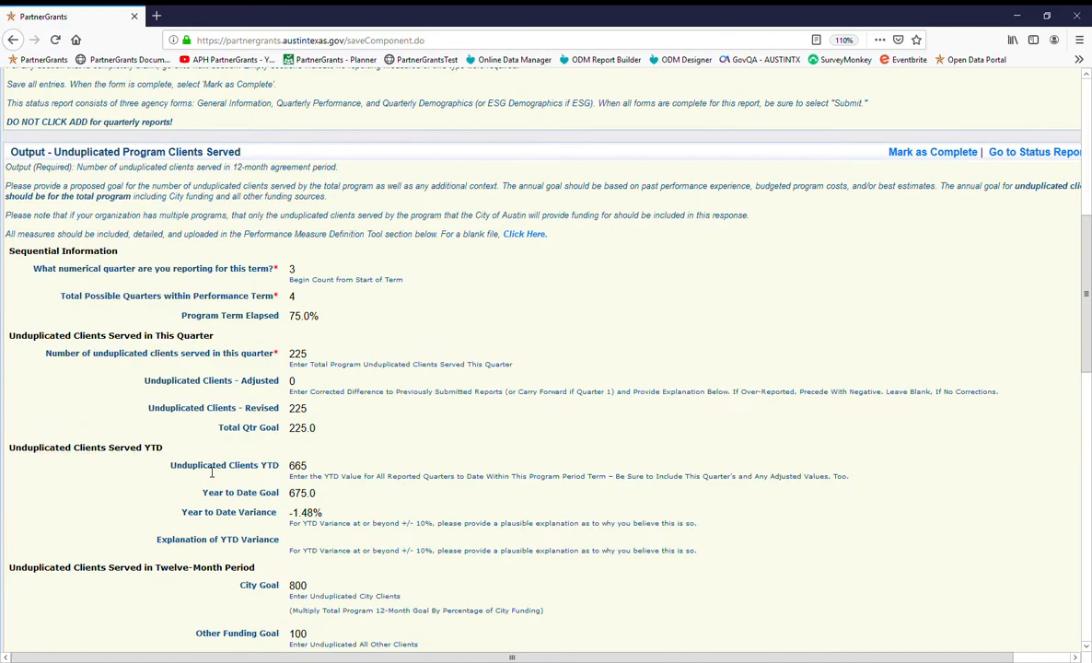
scroll(212, 471, down, 15)
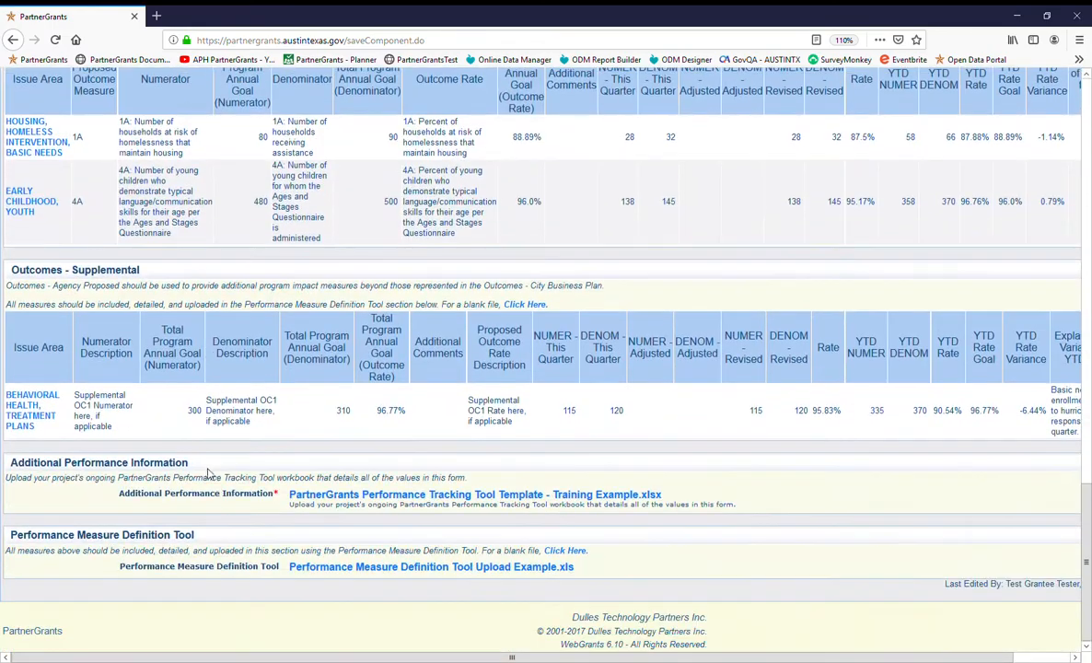
drag(324, 651, 380, 652)
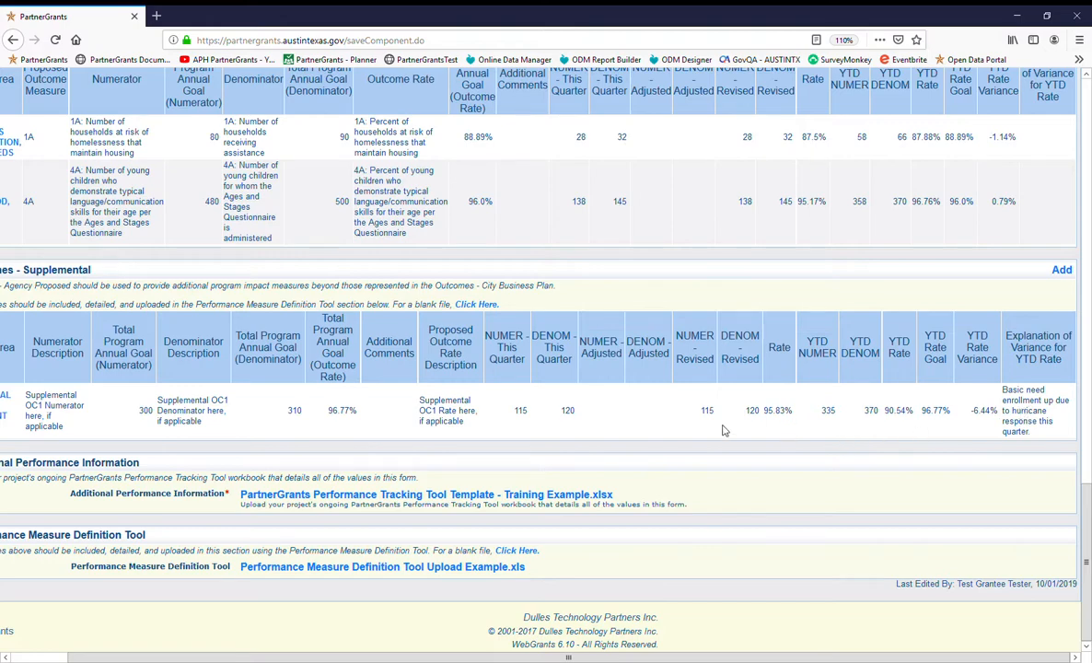
scroll(552, 377, up, 3)
scroll(566, 388, up, 5)
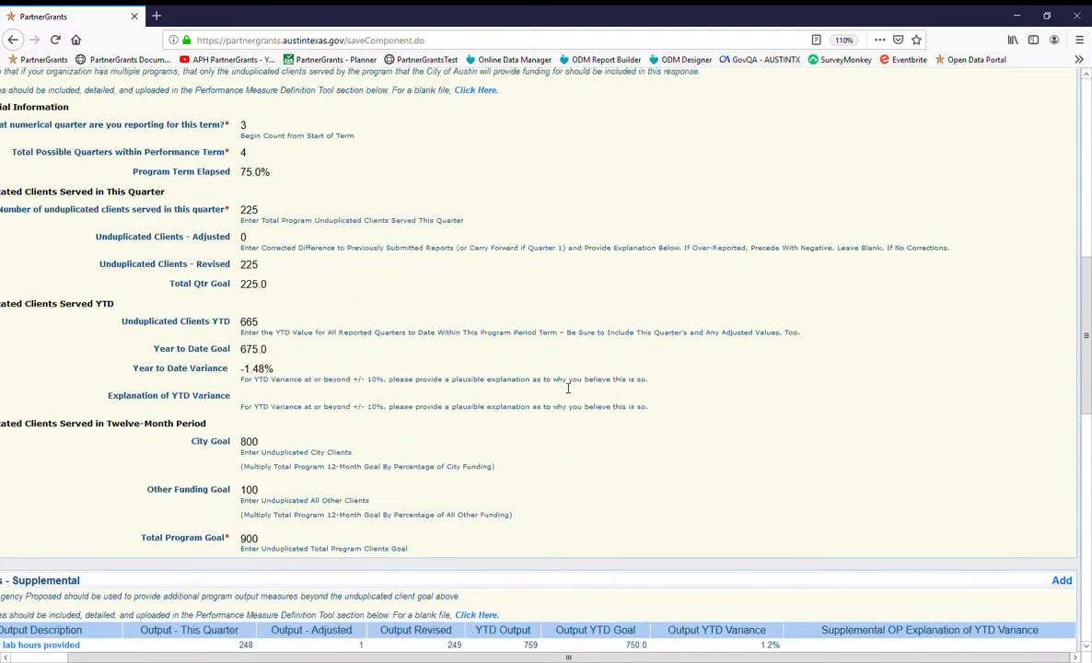
scroll(565, 388, up, 5)
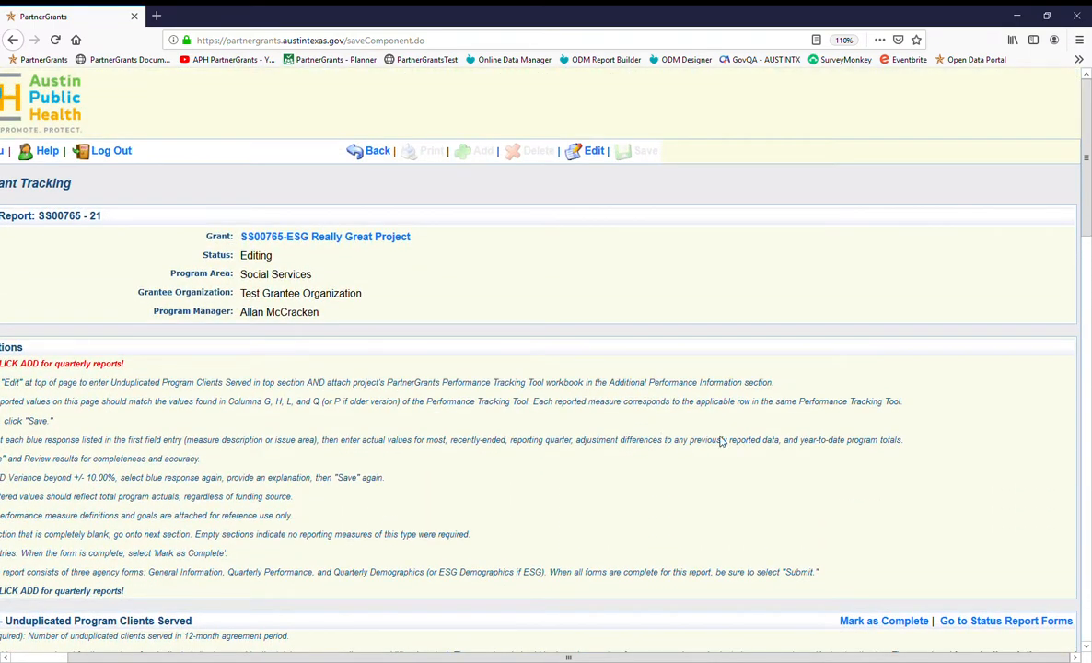
click(897, 624)
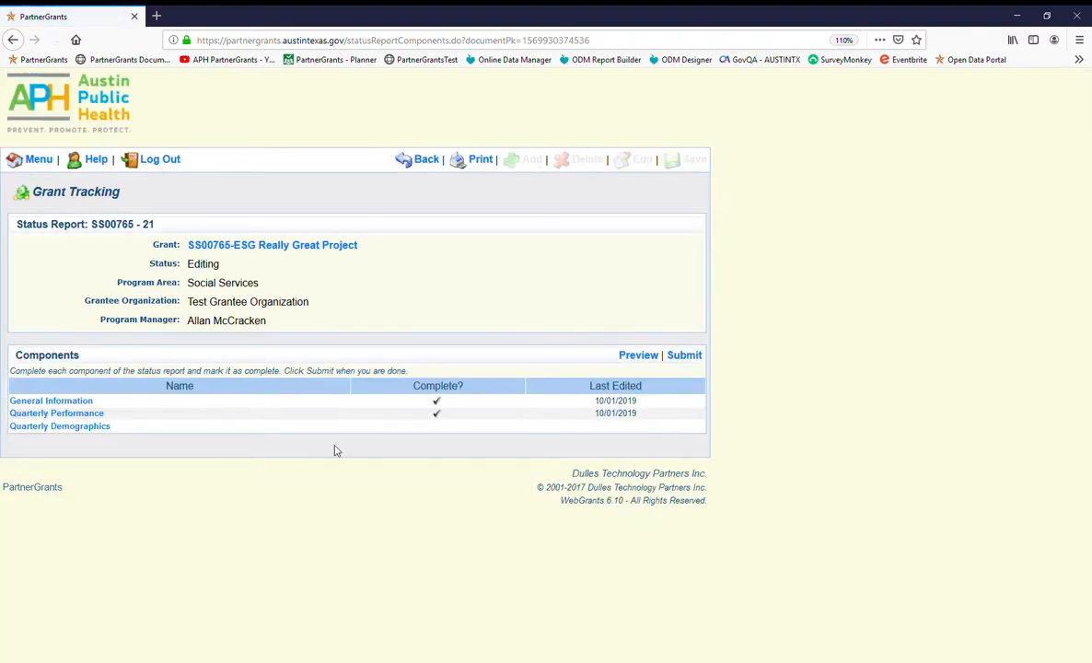
- Open the Quarterly Demographics form and enter the age counts: Under 5 as 80, 5 To 11 as 69, 12 To 14 as 76
click(105, 429)
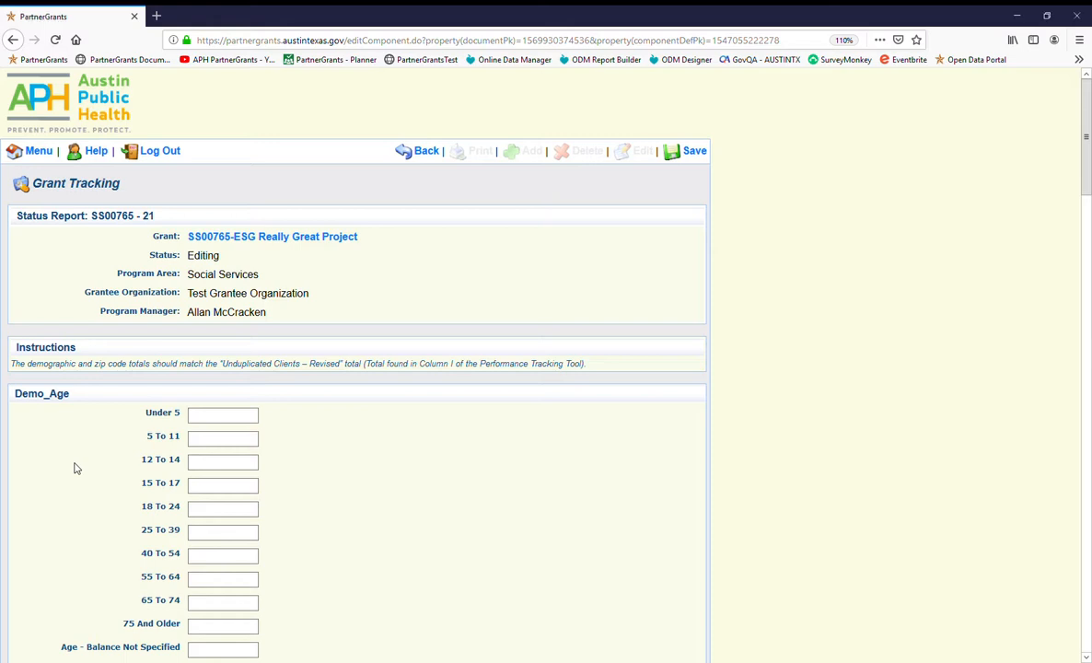
scroll(77, 469, down, 3)
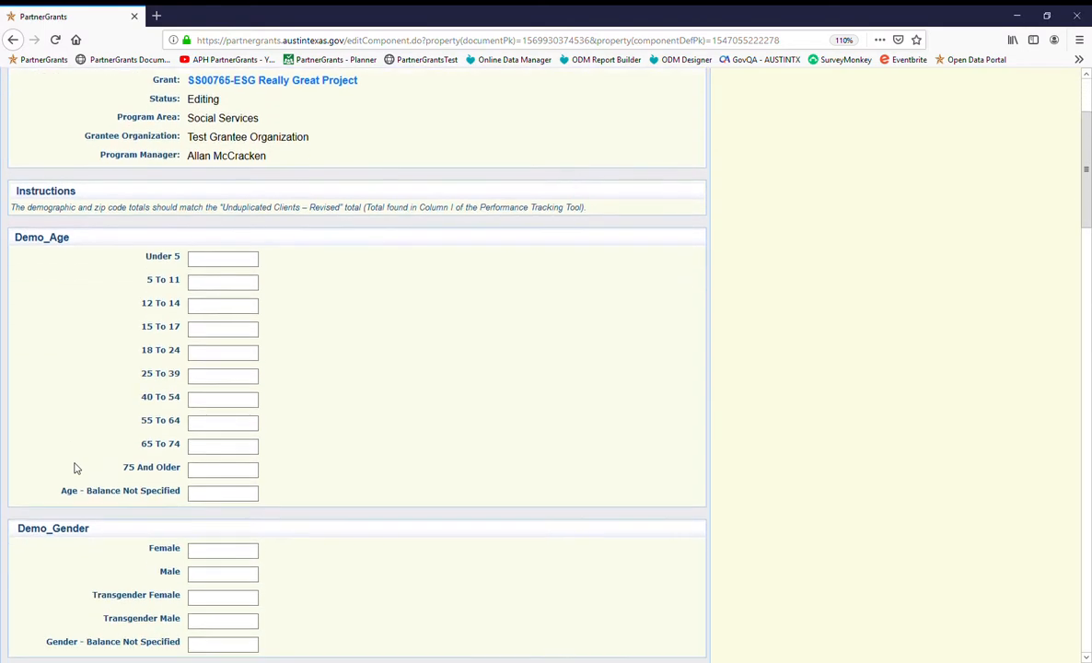
click(241, 269)
text(80)
key(Tab)
text(69)
key(Tab)
text(76)
- Leave the remaining age groups blank and enter 148 for Female and 77 for Male in the gender section
key(Tab)
key(Tab)
key(Tab)
key(Tab)
key(Tab)
key(Tab)
key(Tab)
key(Tab)
key(Tab)
key(Tab)
text(148)
key(Tab)
text(77)
key(Tab)
- In the ethnicity section, enter 100 for Hispanic or Latino and 125 for Not Hispanic or Latino
scroll(294, 498, down, 2)
click(233, 552)
text(100)
key(Tab)
text(125)
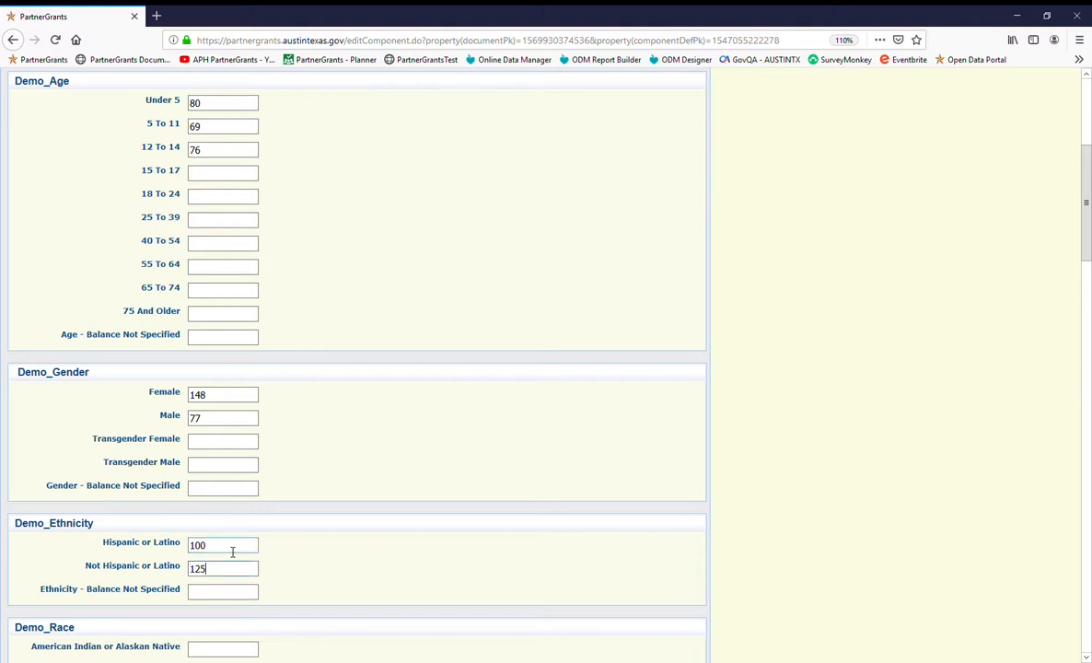
- Fill in the race section with Asian 75, Black or African American 35 and White 115
scroll(311, 563, down, 5)
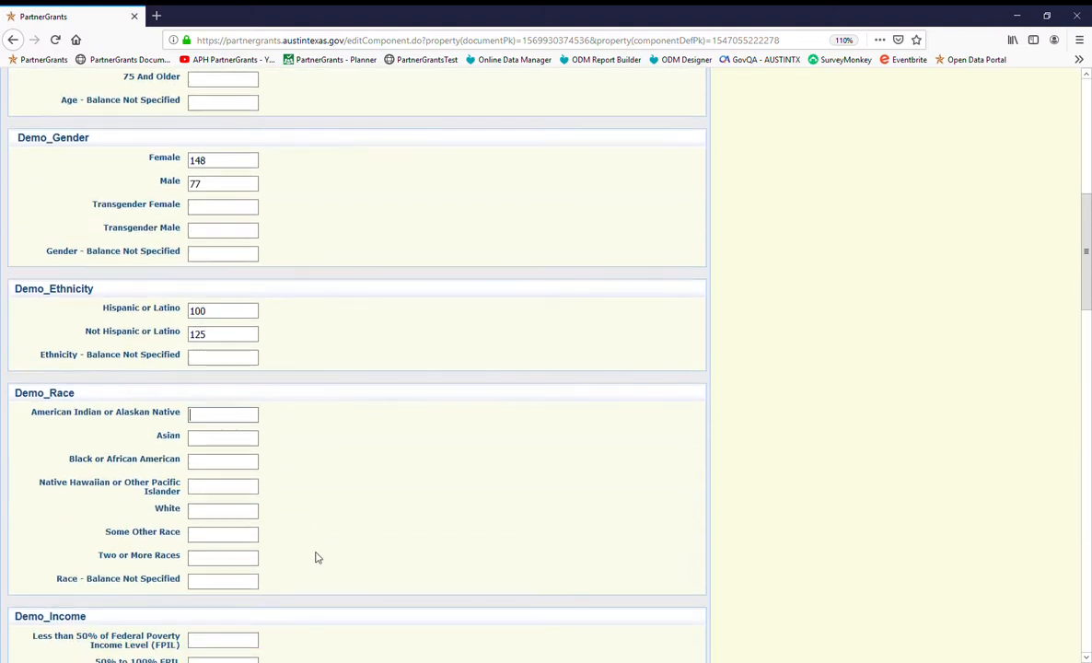
click(243, 416)
key(Tab)
text(75)
text(35)
key(Tab)
key(Tab)
text(115)
- Enter the income counts: 131 for less than 50% of FPIL, 86 for 50% to 100% and 8 for 101% to 150%
scroll(276, 378, down, 5)
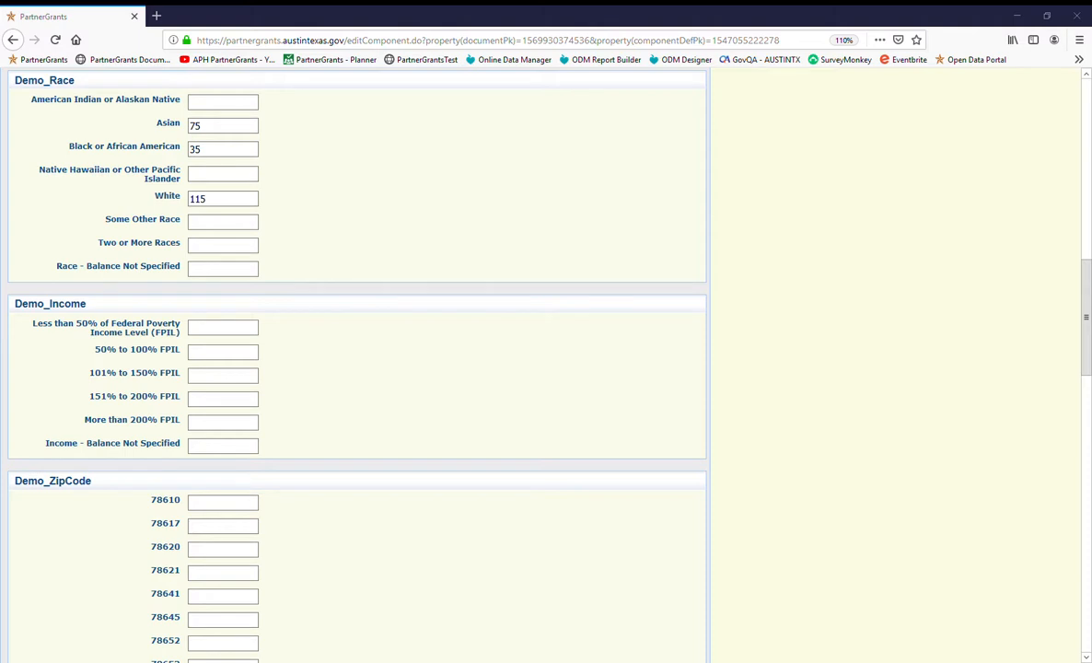
text(131)
key(Tab)
text(86)
key(Tab)
text(8)
- Enter the zip code counts: 70 for 78744, 80 for 78751 and 75 for 78753
scroll(443, 528, down, 5)
scroll(440, 525, down, 6)
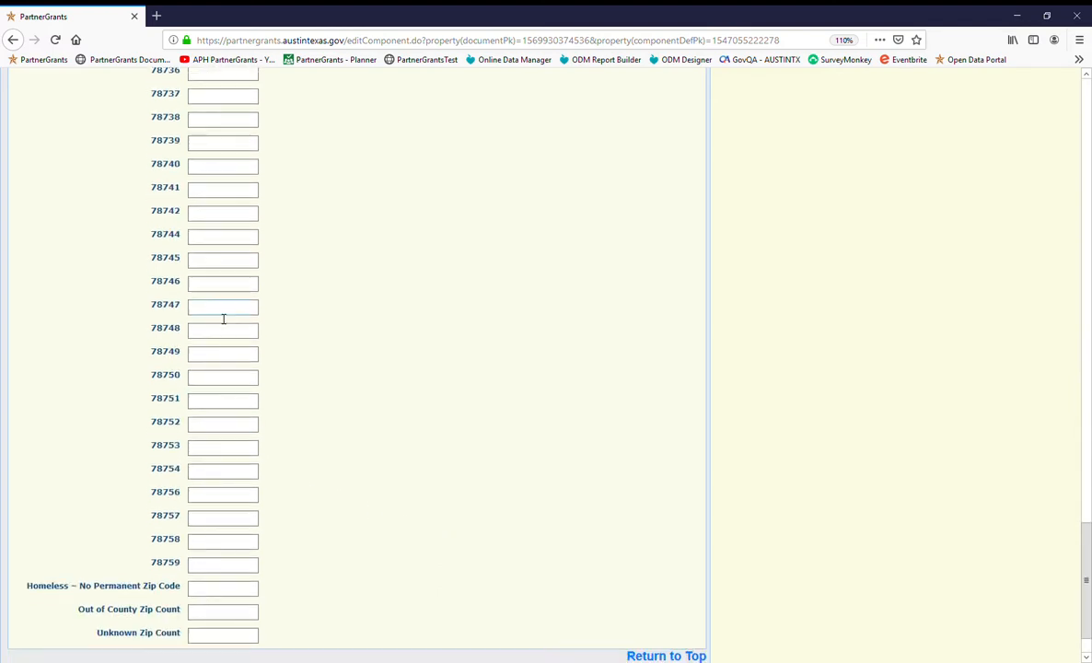
click(236, 247)
click(199, 405)
click(218, 445)
text(75)
- Look over the demographic entries and save the Quarterly Demographics form
scroll(532, 380, up, 20)
scroll(608, 353, up, 6)
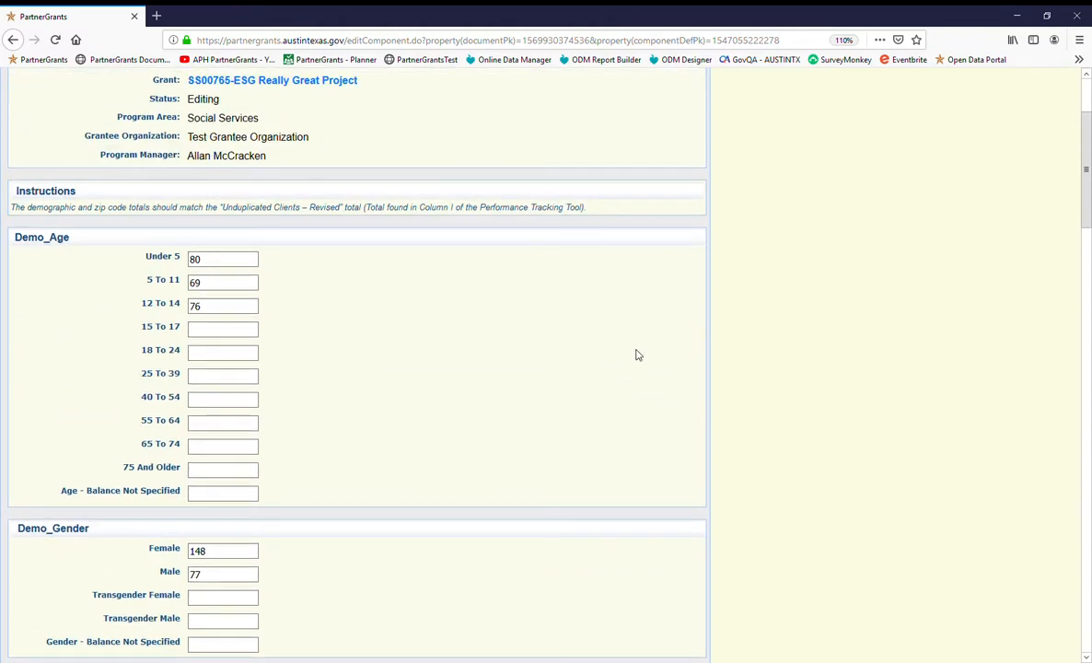
scroll(694, 517, down, 18)
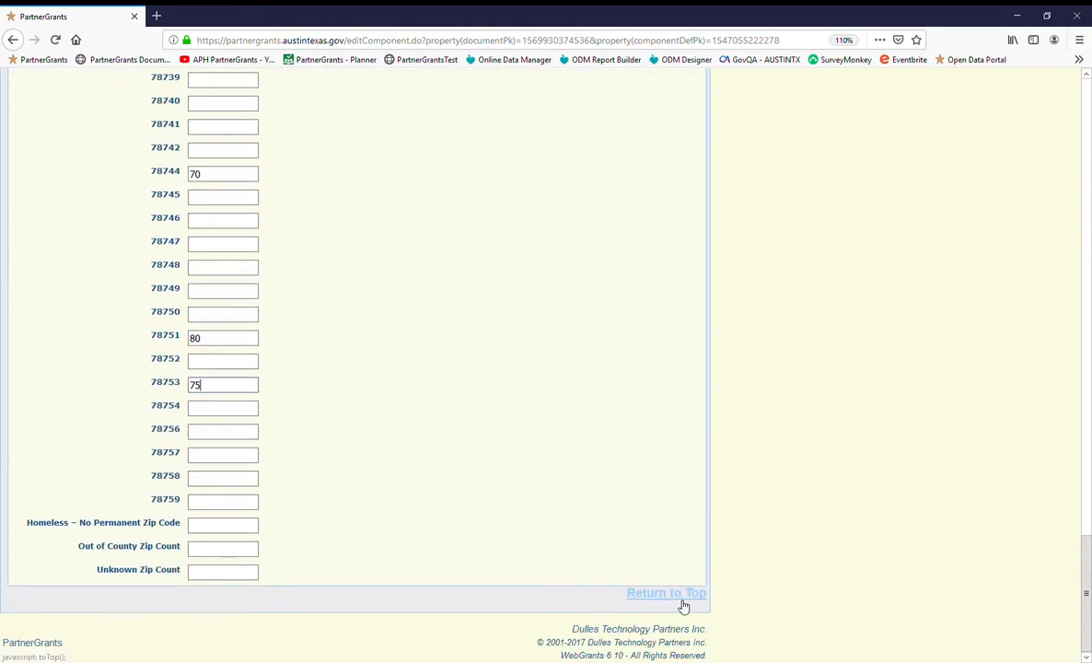
click(682, 615)
click(700, 155)
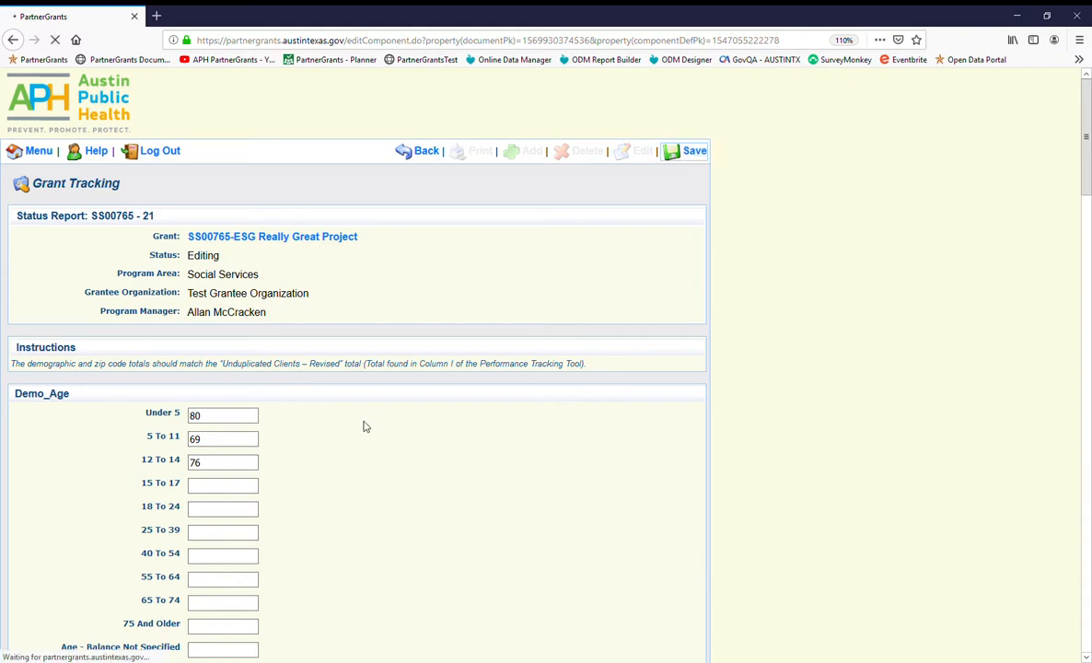
- Check the saved age, gender, ethnicity, race, income and zip code totals, and mark the Quarterly Demographics form as complete
scroll(112, 462, down, 4)
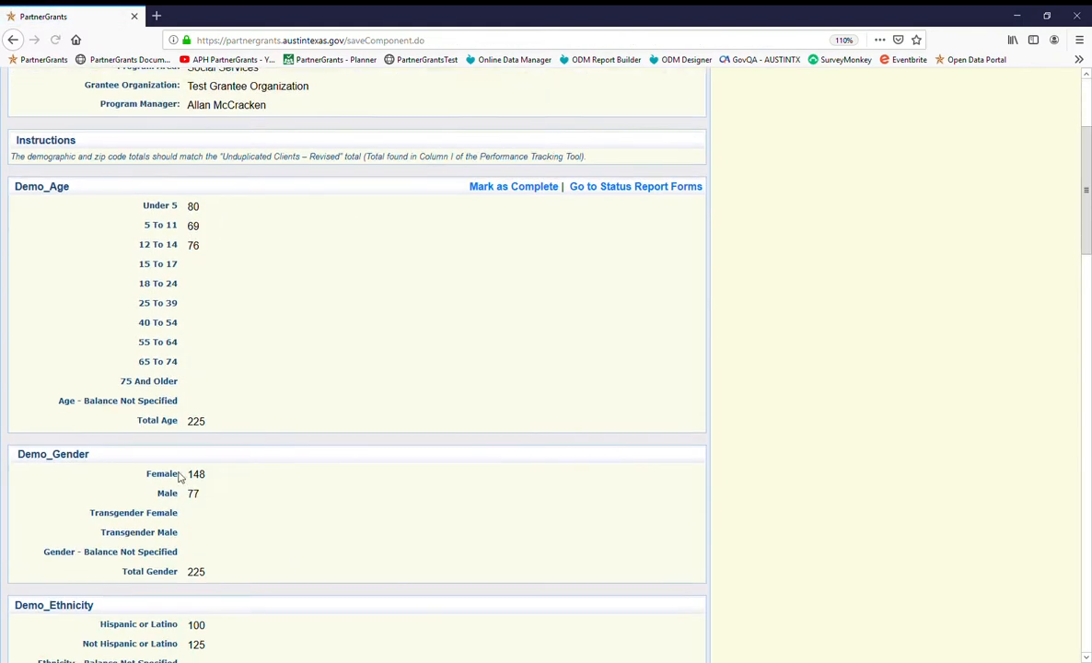
scroll(188, 552, down, 4)
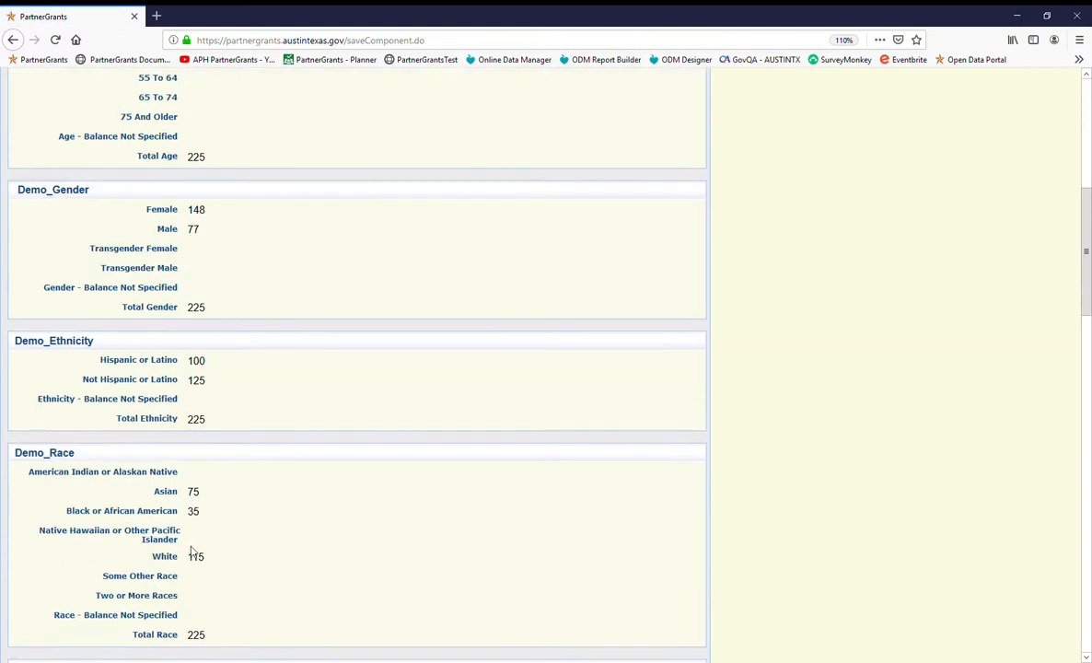
double_click(197, 482)
scroll(200, 490, down, 3)
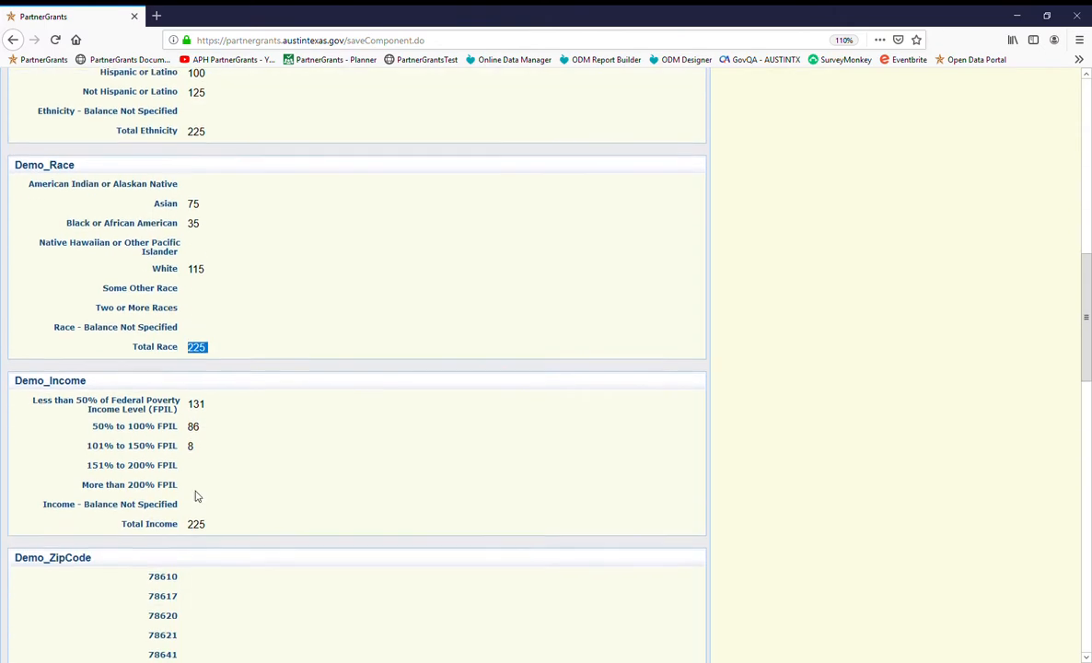
click(206, 511)
double_click(207, 511)
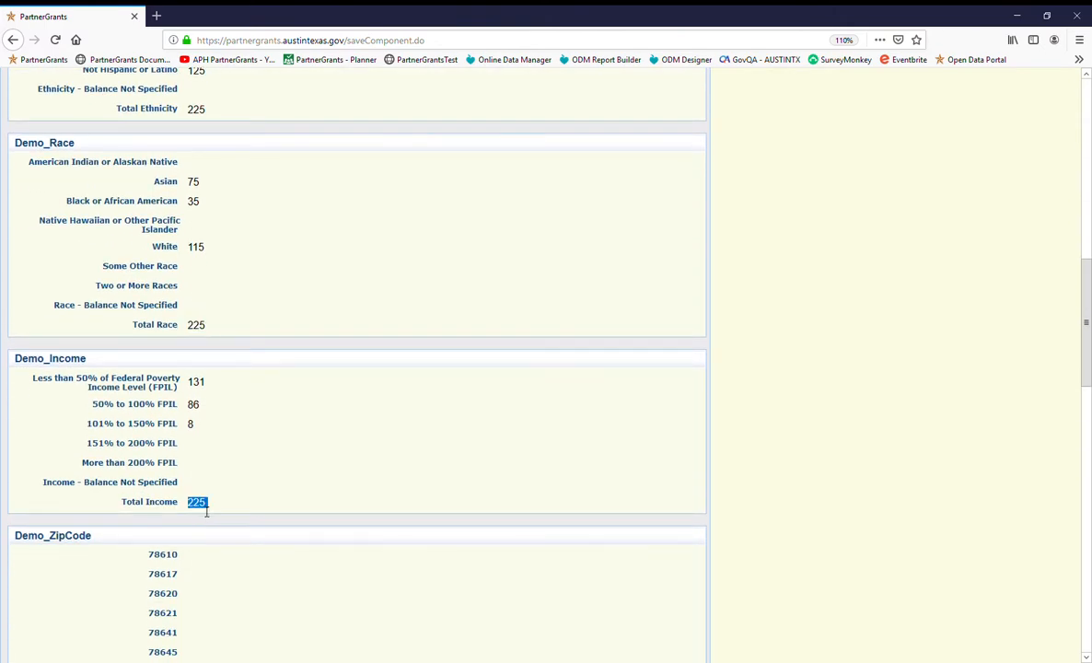
scroll(206, 511, down, 12)
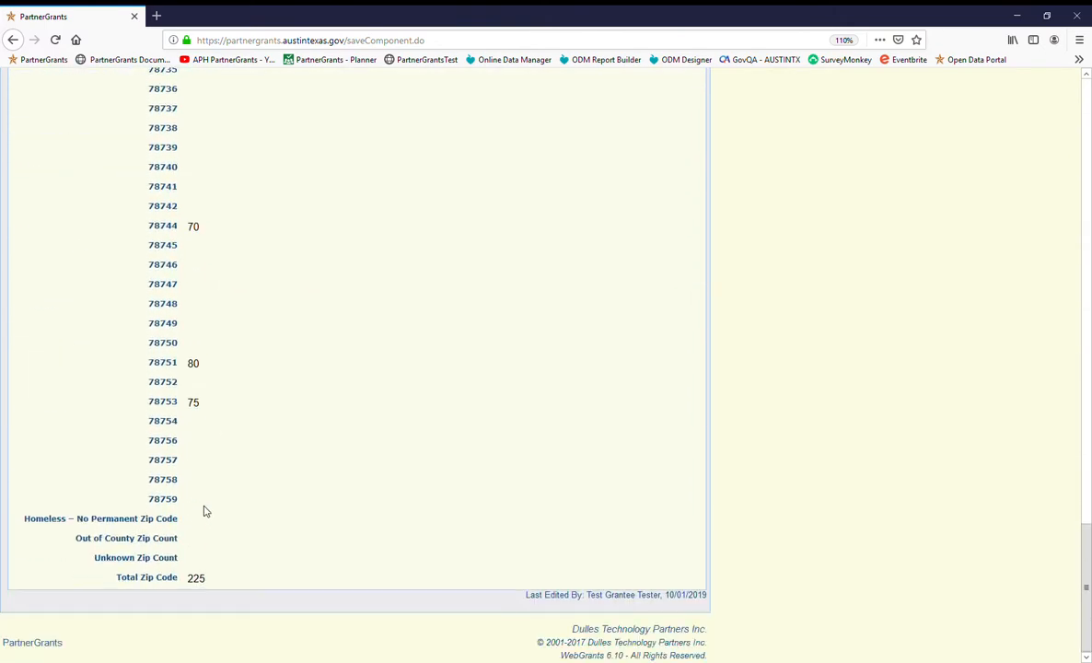
double_click(197, 578)
scroll(231, 516, up, 5)
scroll(226, 505, up, 20)
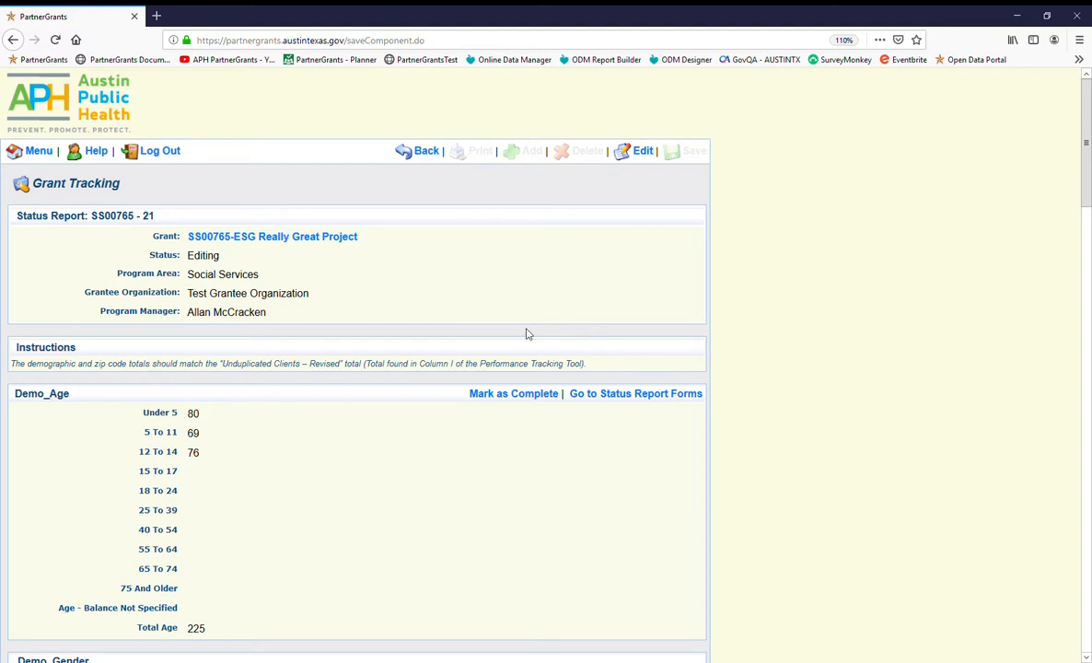
click(531, 398)
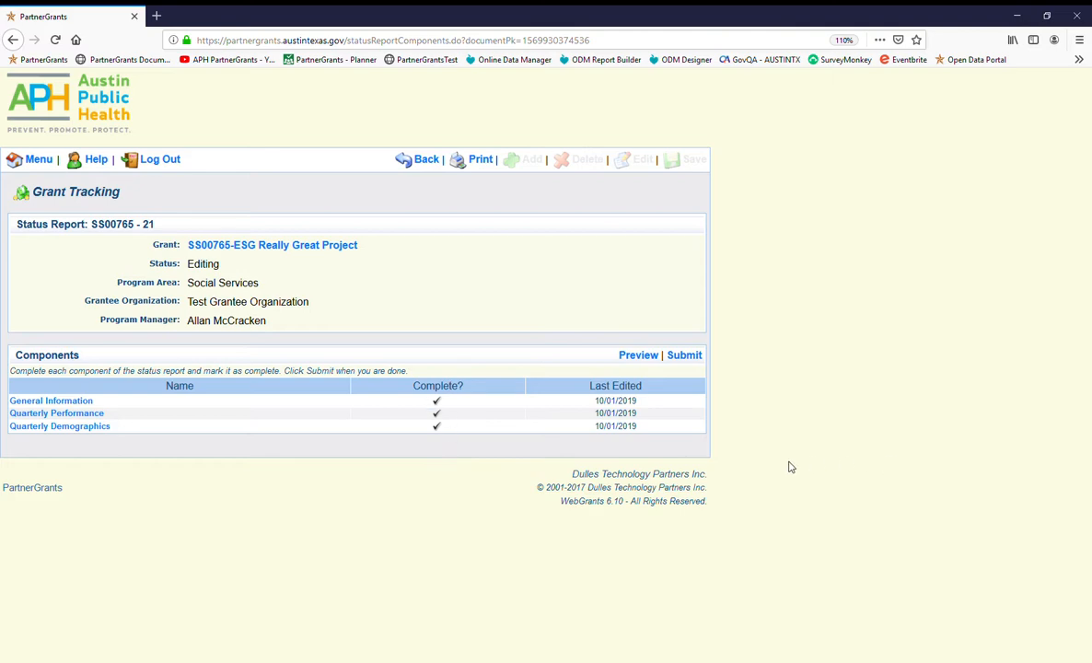
- Submit the completed status report to the grantor, confirming the submission, and log out of the account
click(699, 358)
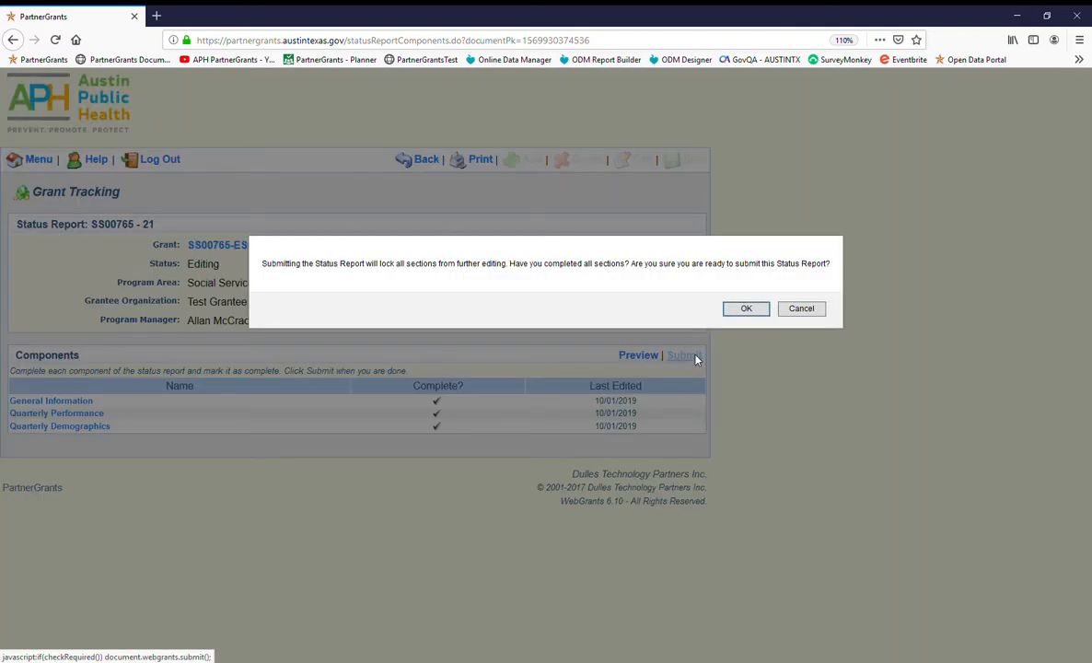
click(744, 307)
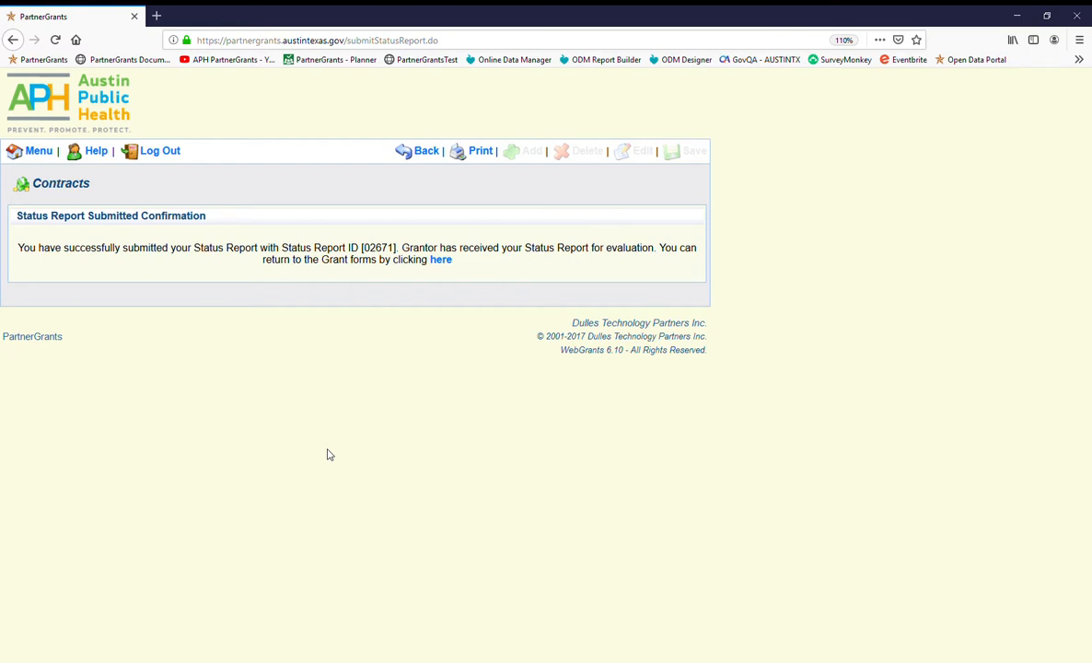
click(154, 154)
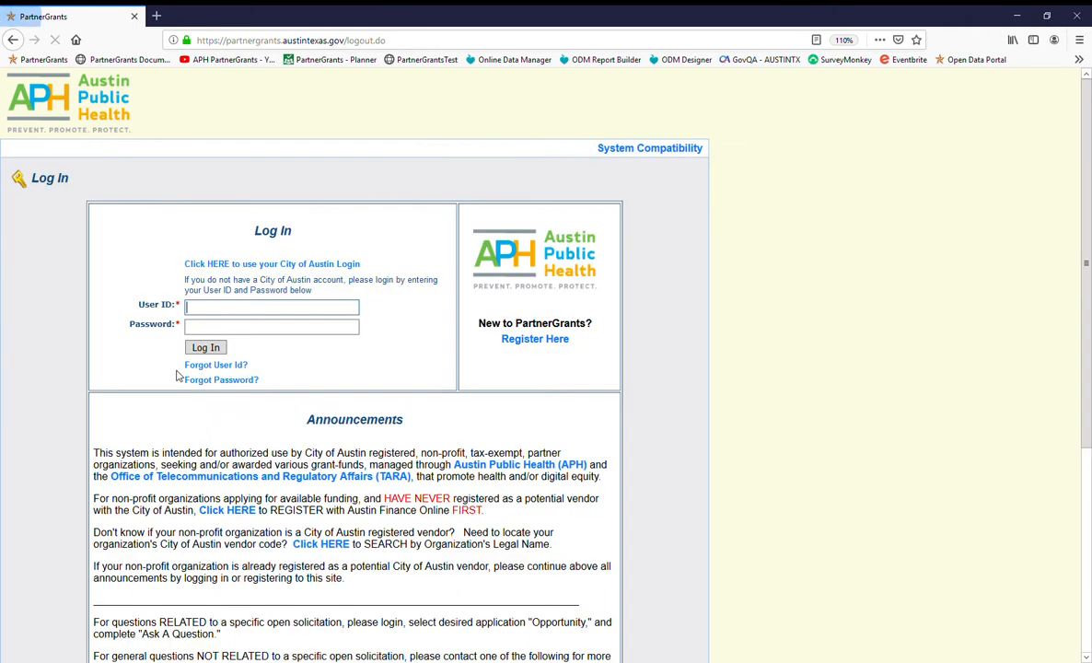